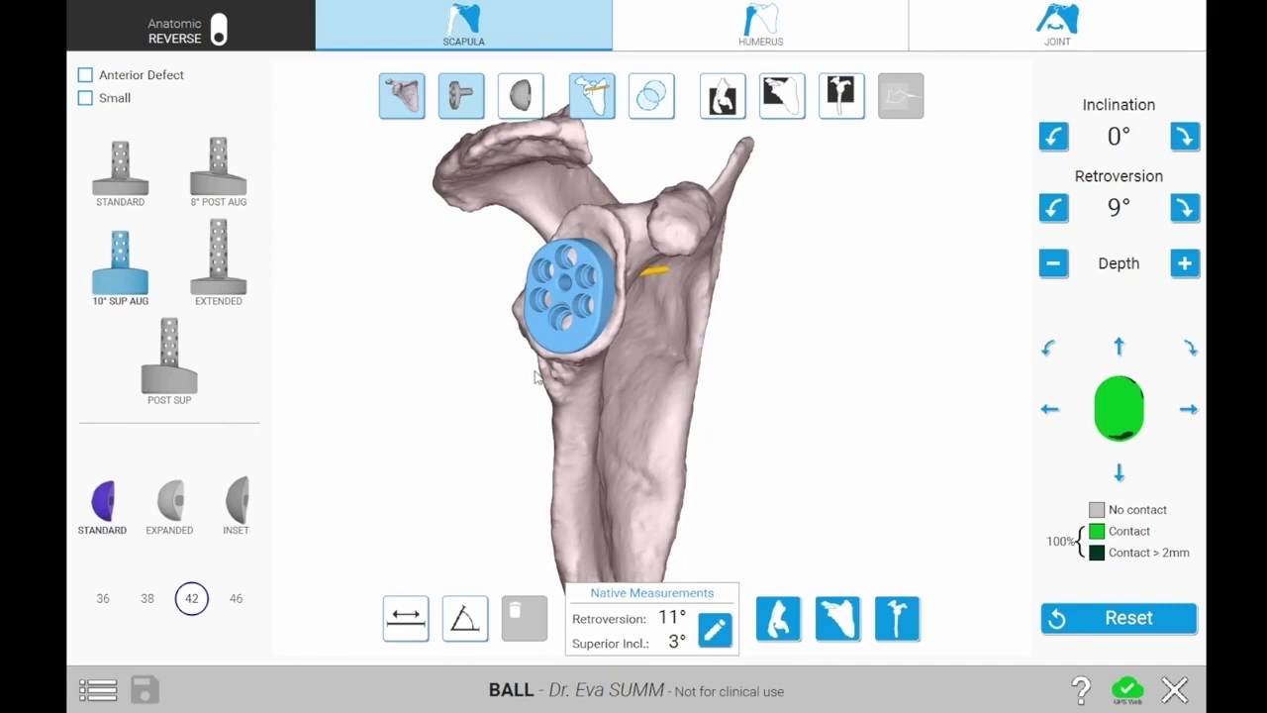
Rotate the scapula until the 10° SUP AUG glenoid baseplate faces the viewer.
{"action": "left_click_drag", "start_coordinate": [536, 374], "coordinate": [610, 385]}
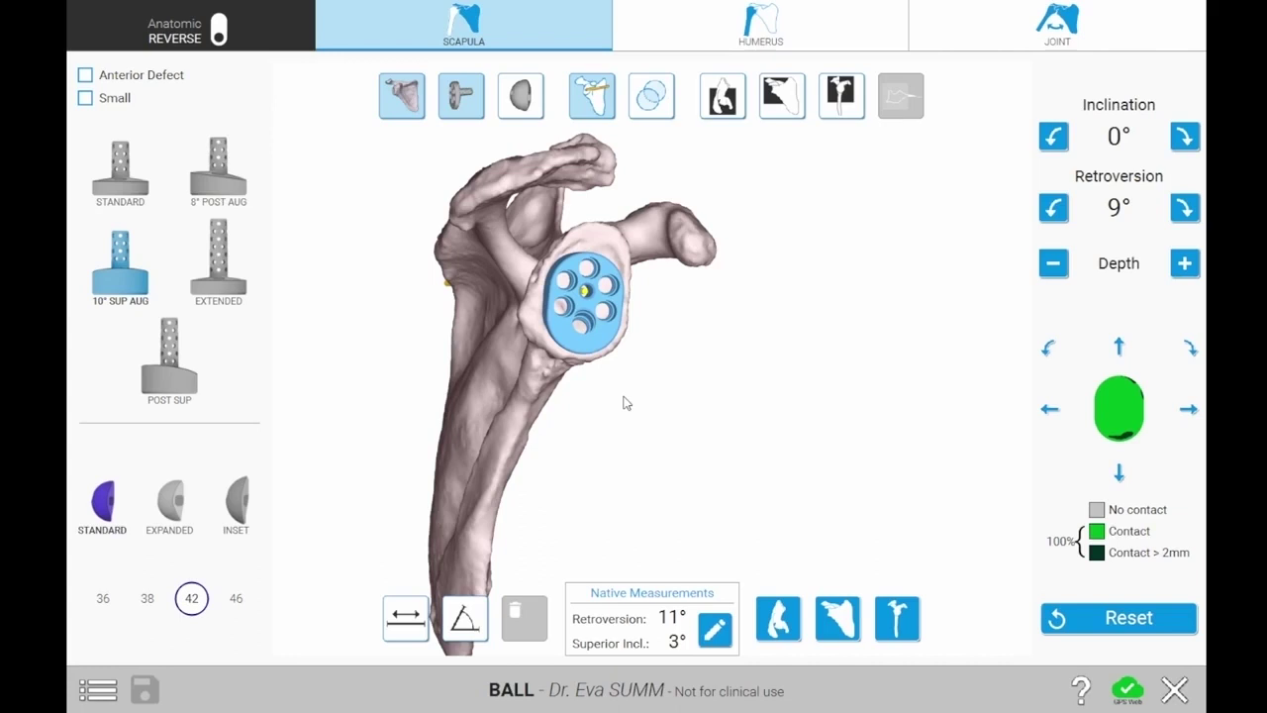
Compare the STANDARD and small baseplates, keeping the full-size 10° SUP AUG with a 38 glenosphere.
{"action": "left_click_drag", "start_coordinate": [624, 403], "coordinate": [612, 395]}
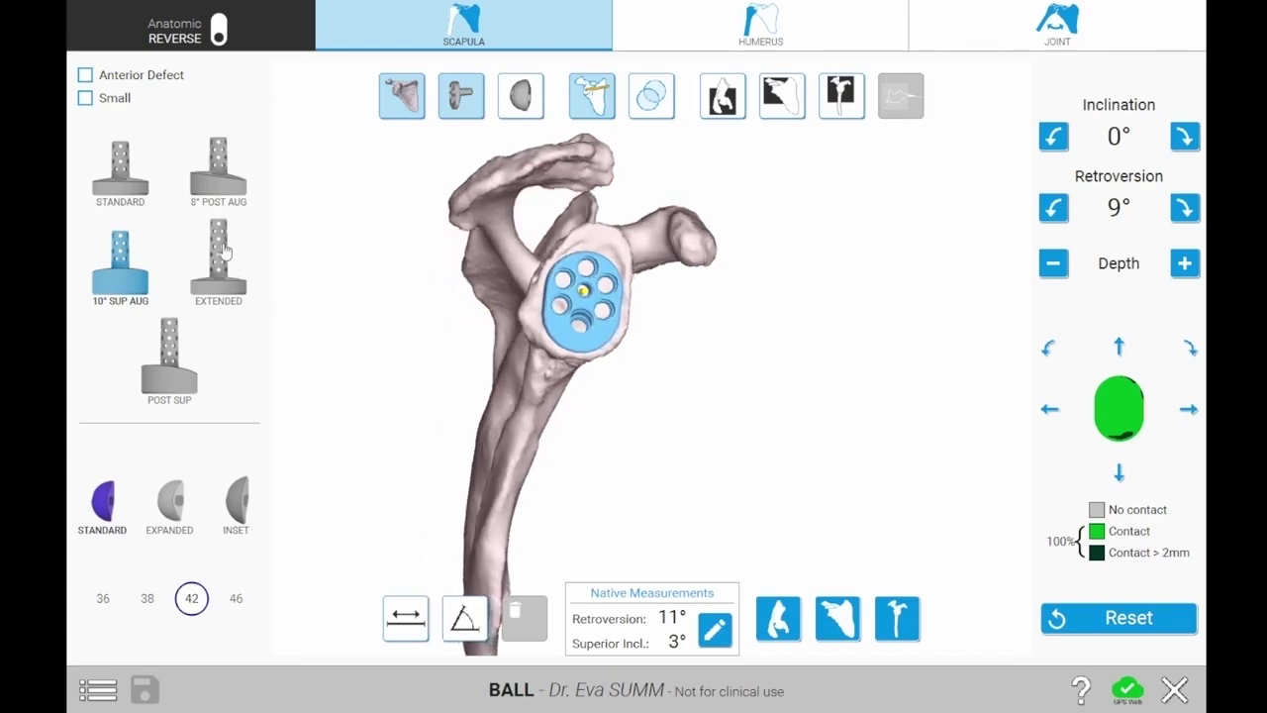
{"action": "left_click", "coordinate": [135, 208]}
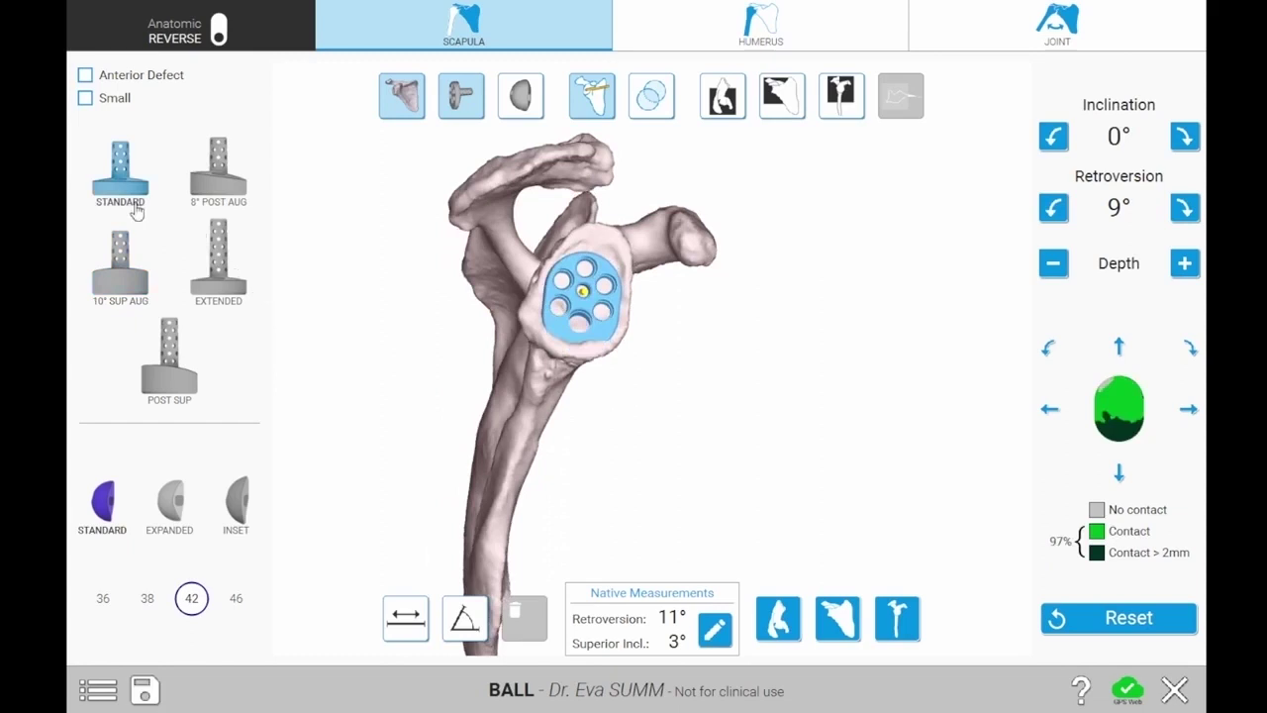
{"action": "left_click", "coordinate": [144, 287]}
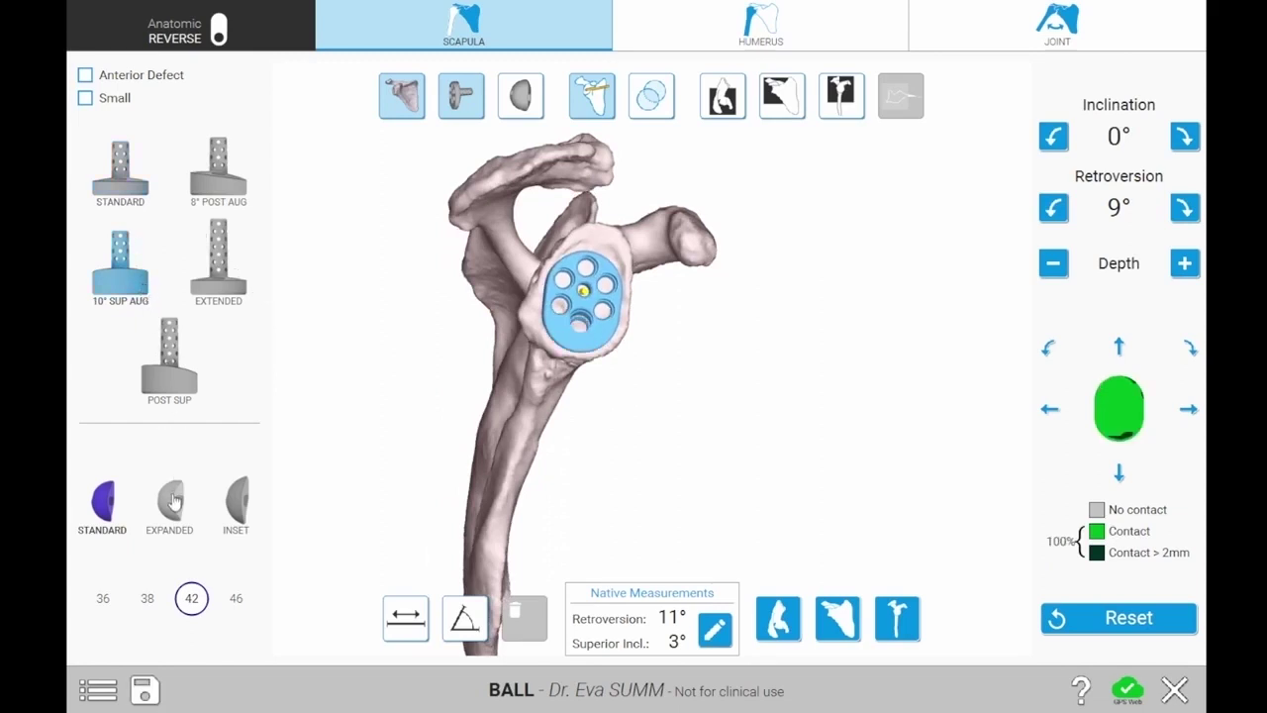
{"action": "left_click", "coordinate": [87, 100]}
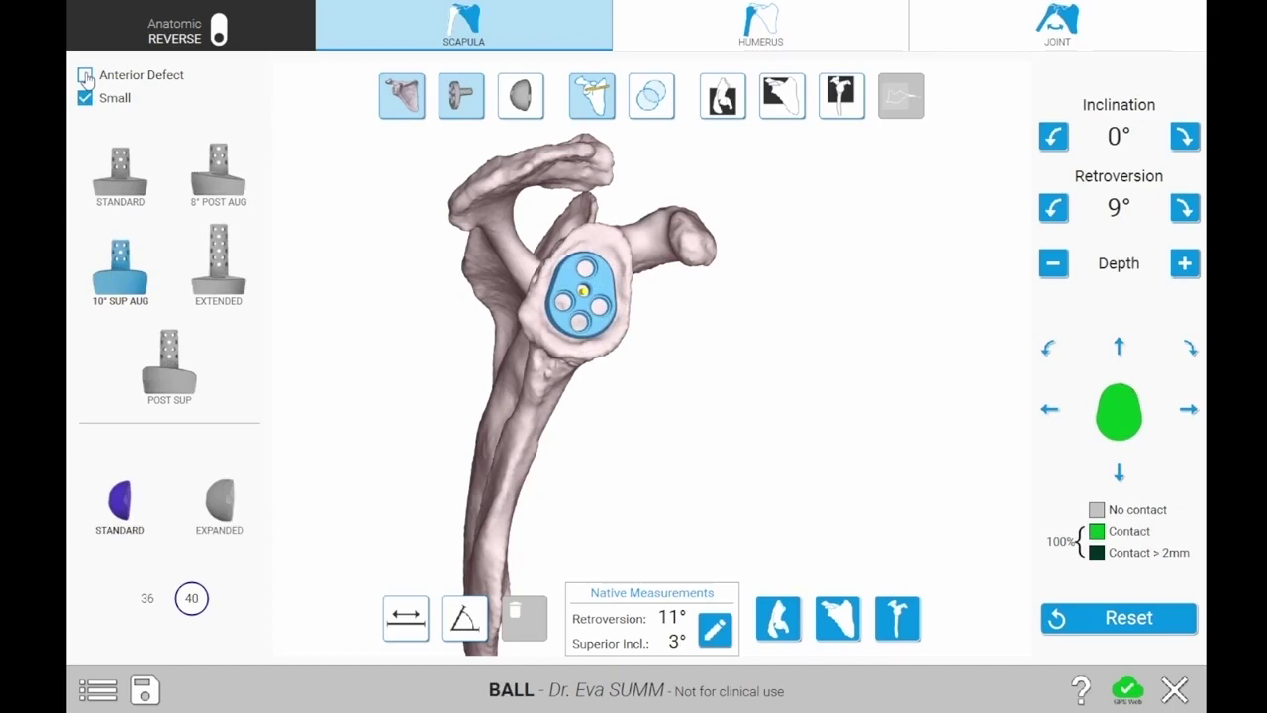
{"action": "left_click", "coordinate": [85, 98]}
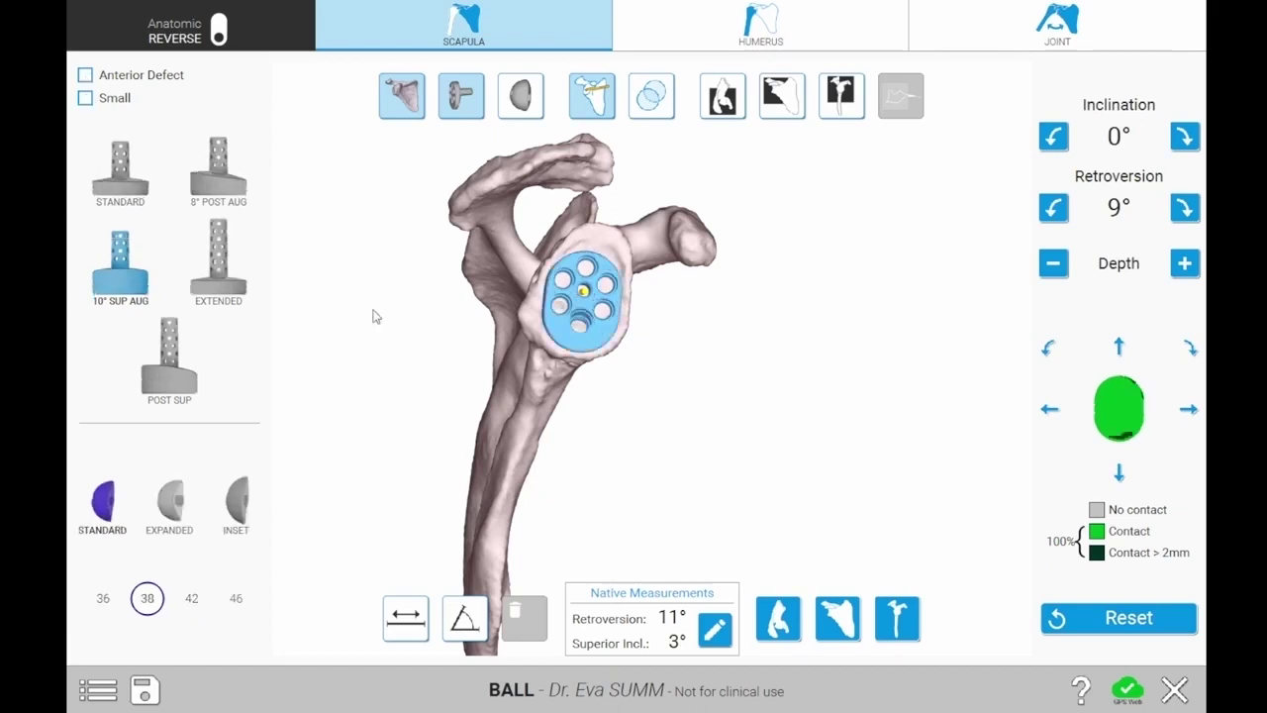
{"action": "left_click", "coordinate": [1053, 263]}
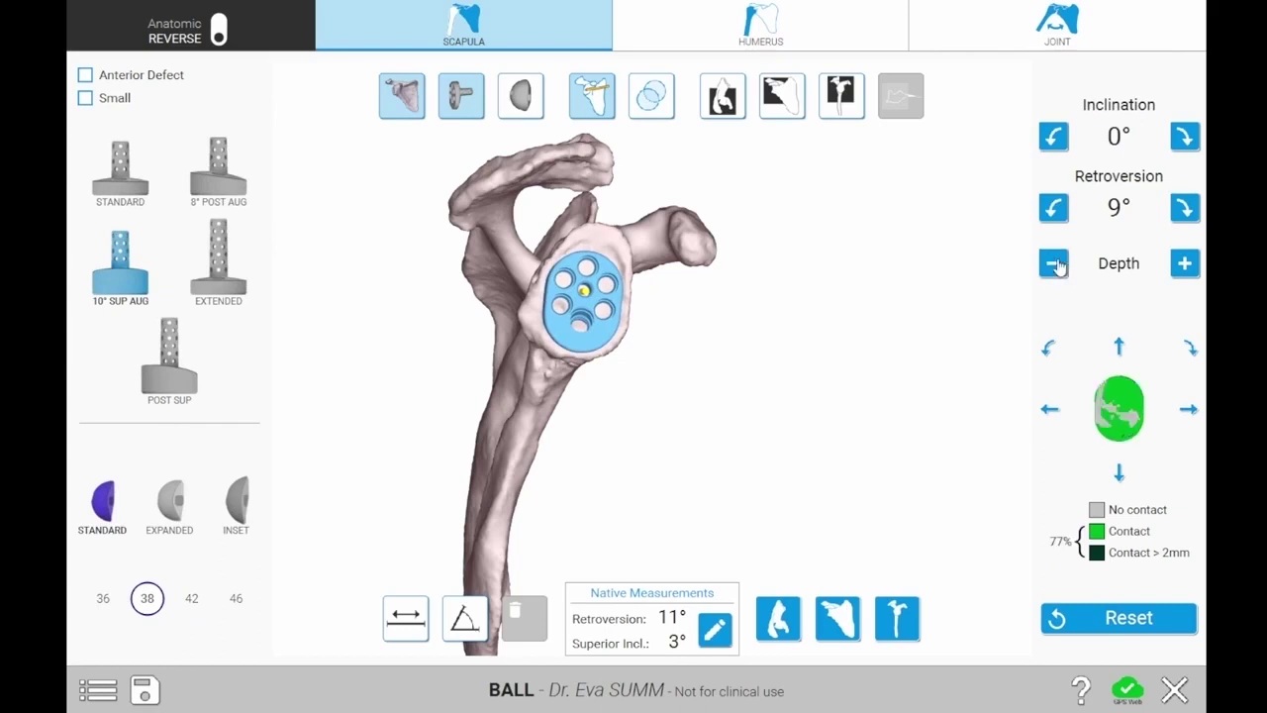
{"action": "left_click", "coordinate": [1055, 265]}
{"action": "left_click", "coordinate": [1185, 270]}
{"action": "left_click", "coordinate": [1186, 265]}
{"action": "left_click", "coordinate": [1184, 212]}
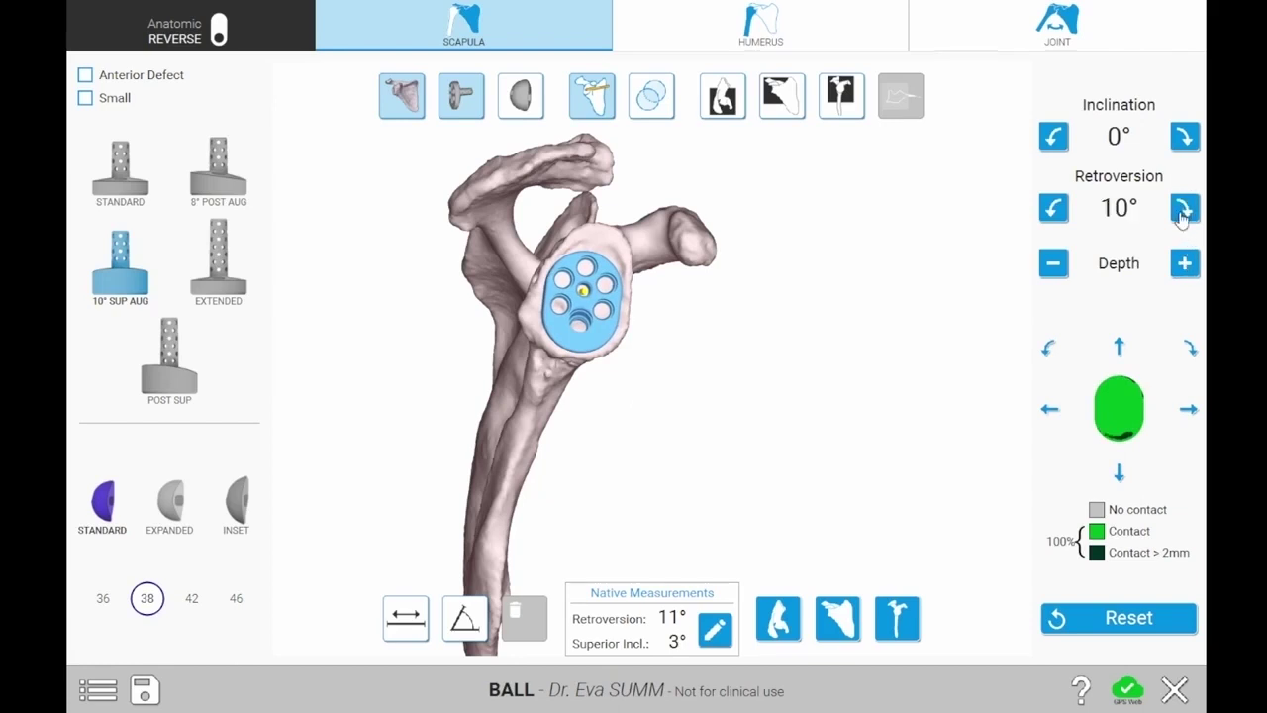
{"action": "left_click", "coordinate": [1055, 212]}
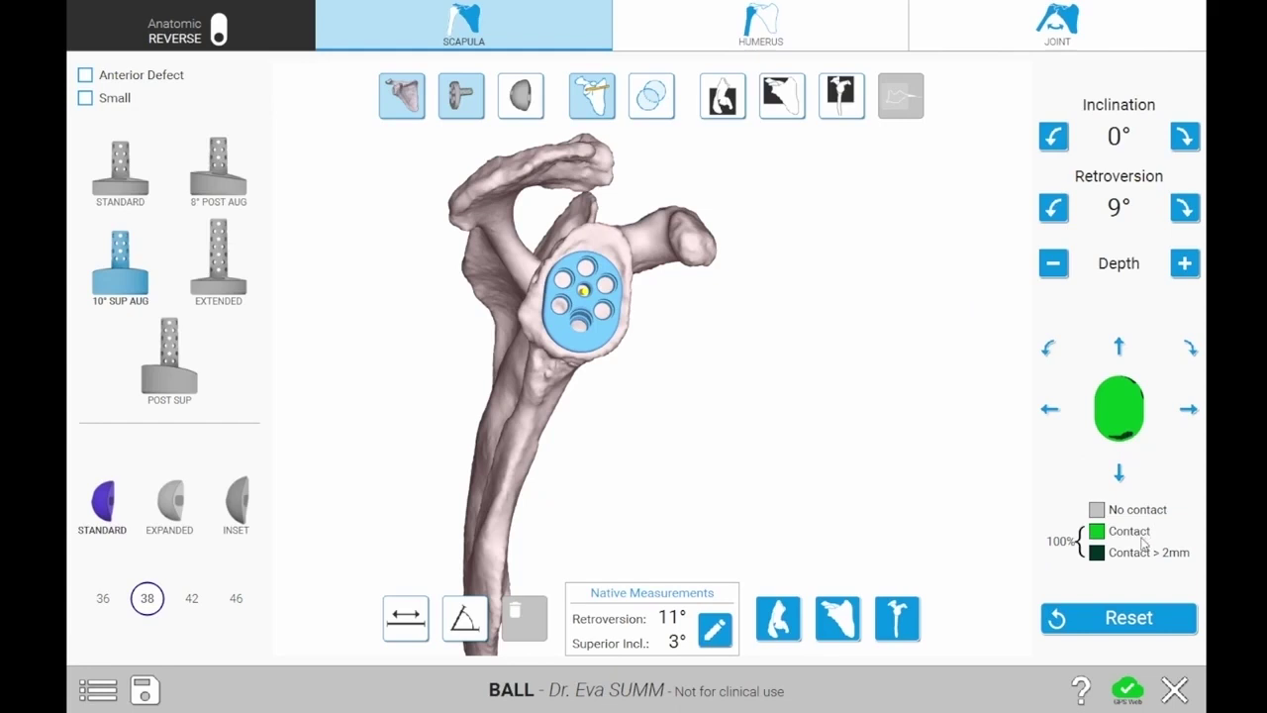
{"action": "left_click", "coordinate": [1120, 475]}
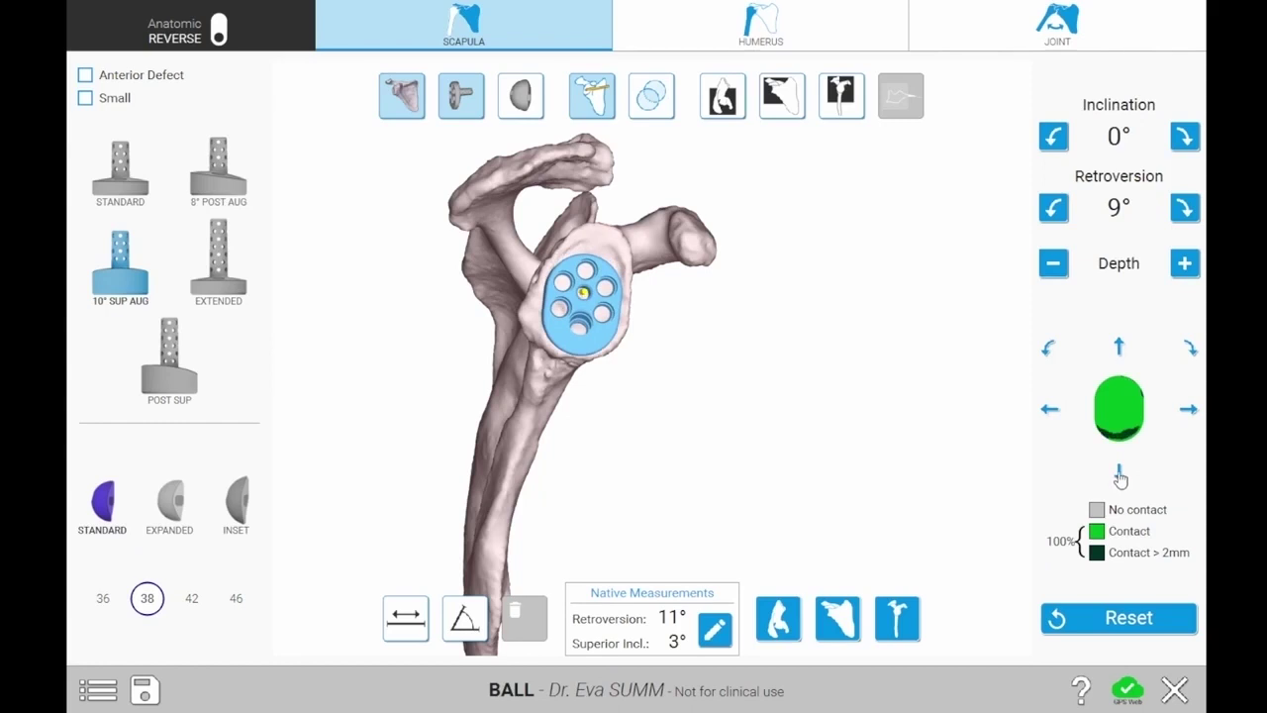
{"action": "left_click", "coordinate": [1120, 347]}
{"action": "left_click", "coordinate": [714, 629]}
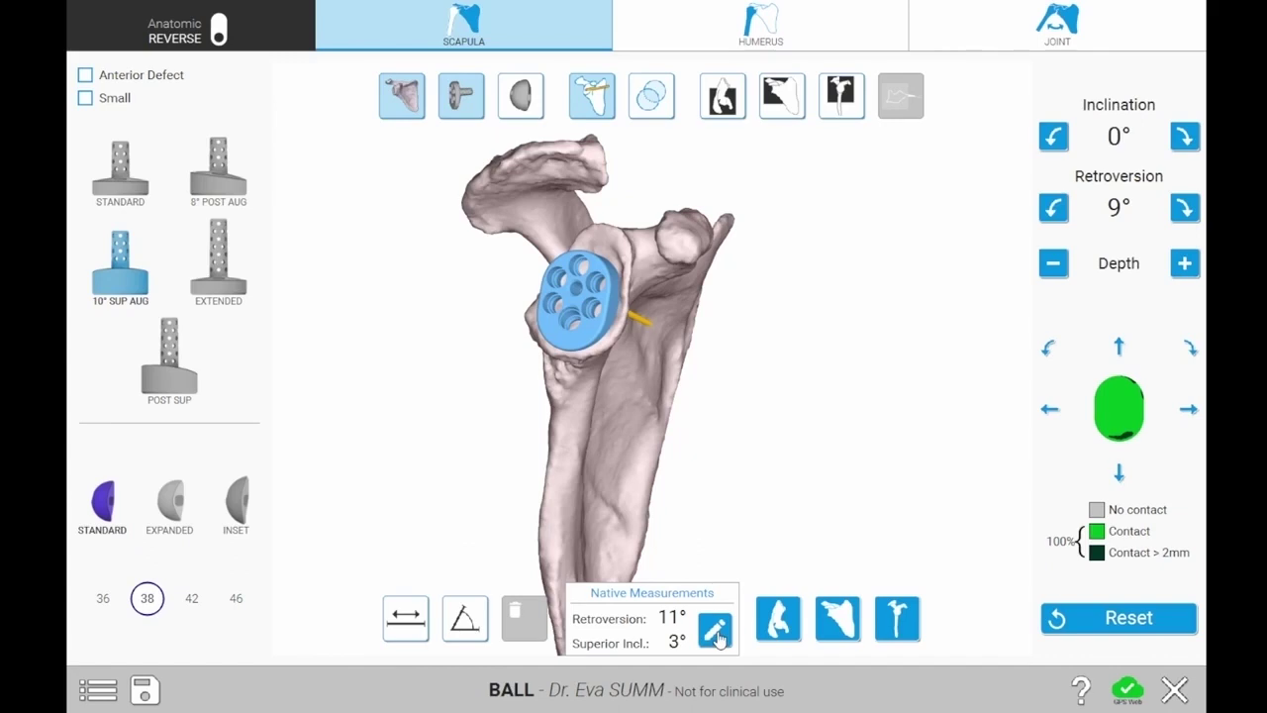
{"action": "left_click", "coordinate": [718, 637]}
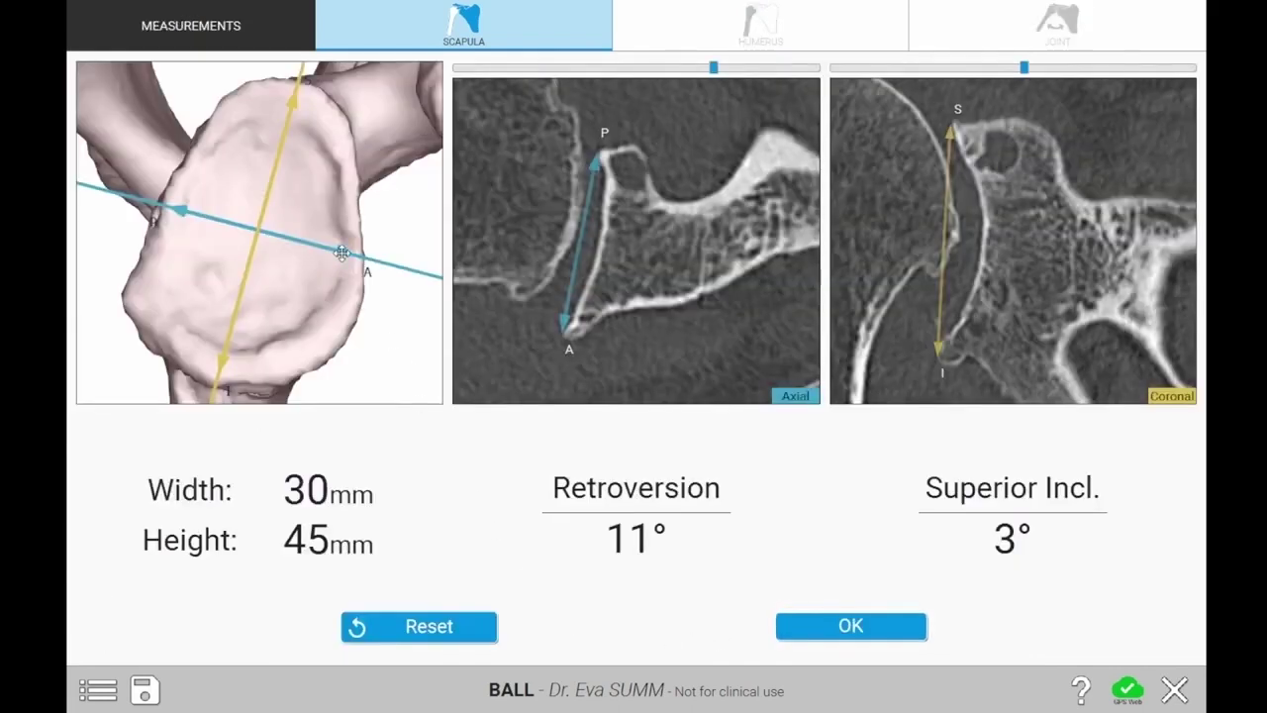
{"action": "left_click_drag", "start_coordinate": [342, 253], "coordinate": [339, 272]}
{"action": "left_click", "coordinate": [406, 630]}
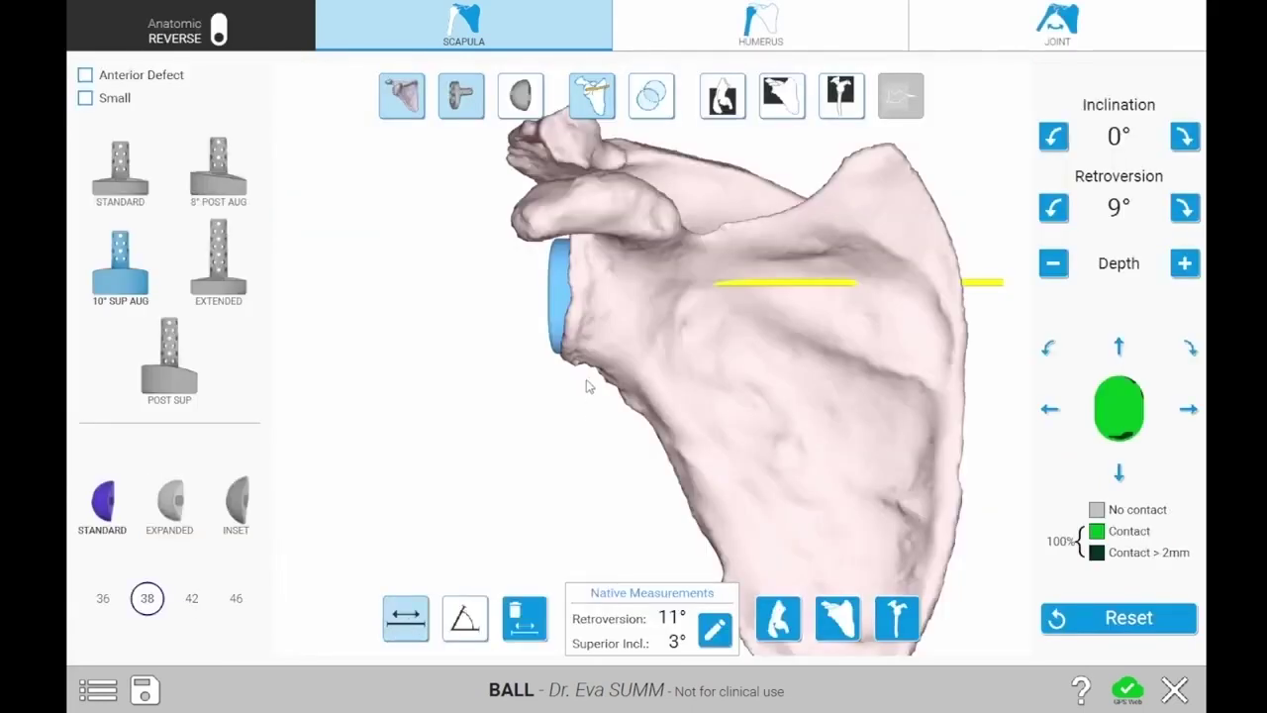
Measure 33 mm across the baseplate, check side and front views, then delete the measurement.
{"action": "left_click_drag", "start_coordinate": [585, 382], "coordinate": [721, 346]}
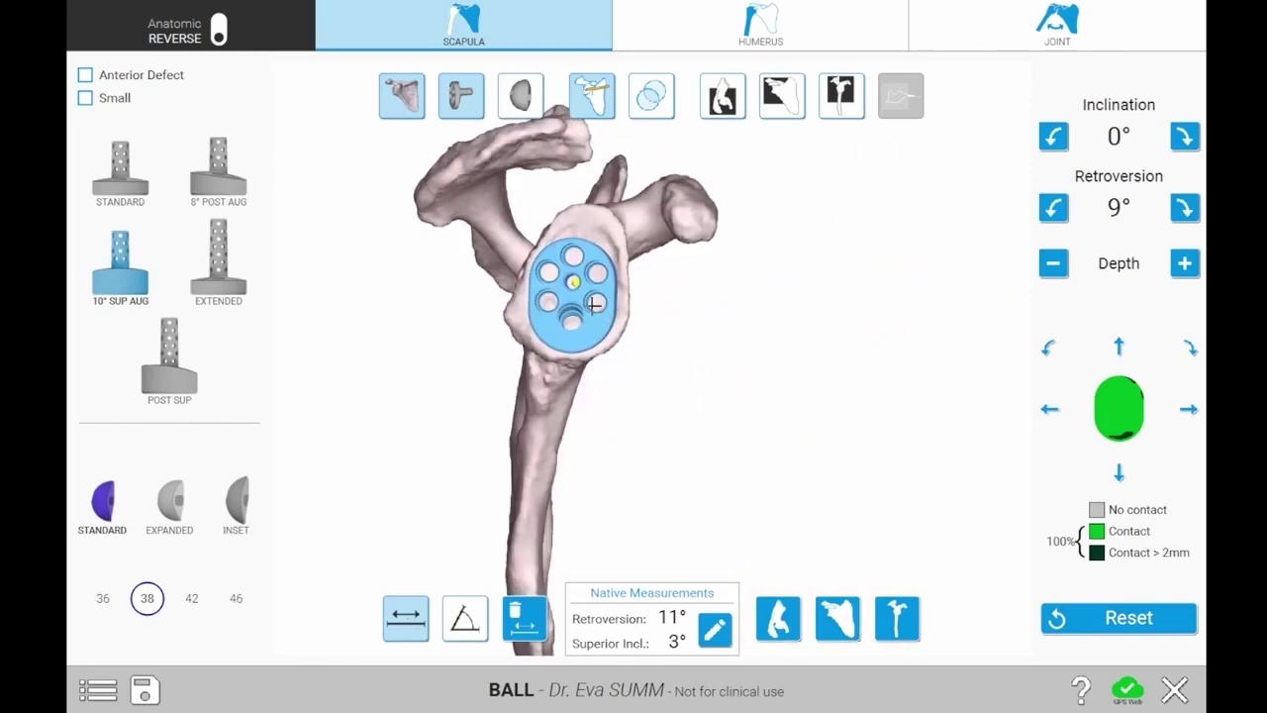
{"action": "left_click_drag", "start_coordinate": [515, 317], "coordinate": [625, 300]}
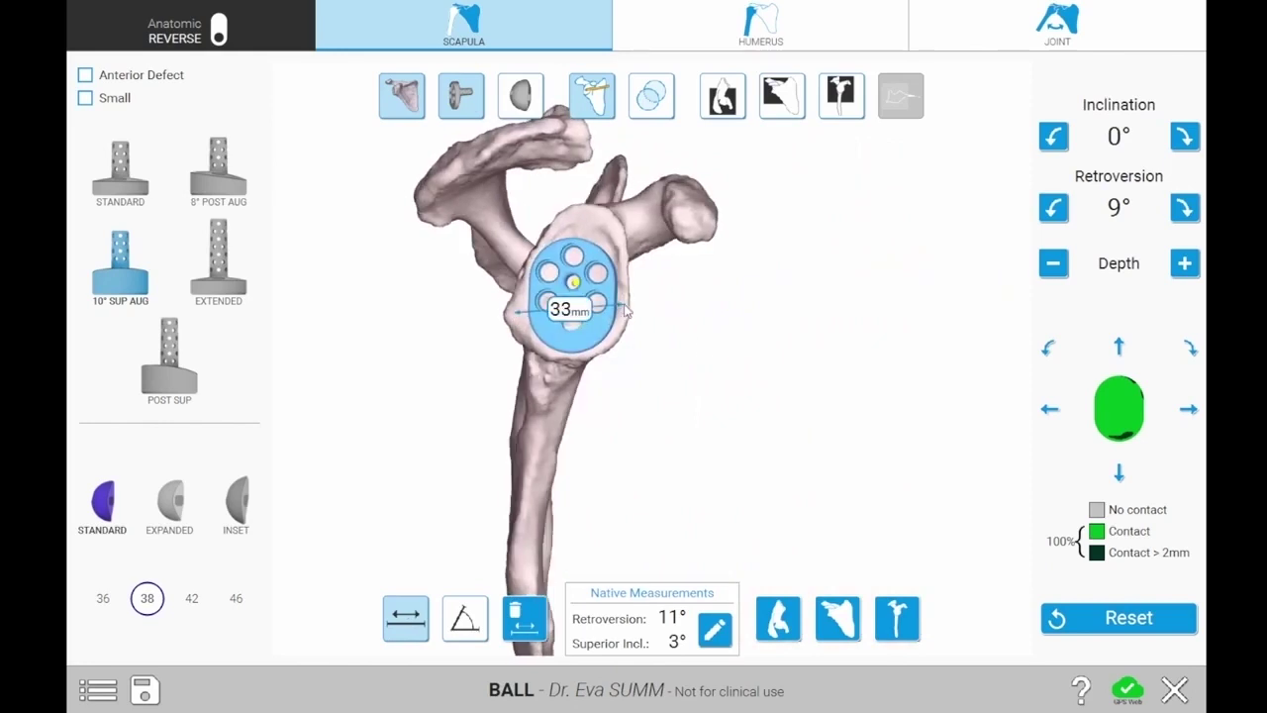
{"action": "left_click", "coordinate": [842, 616]}
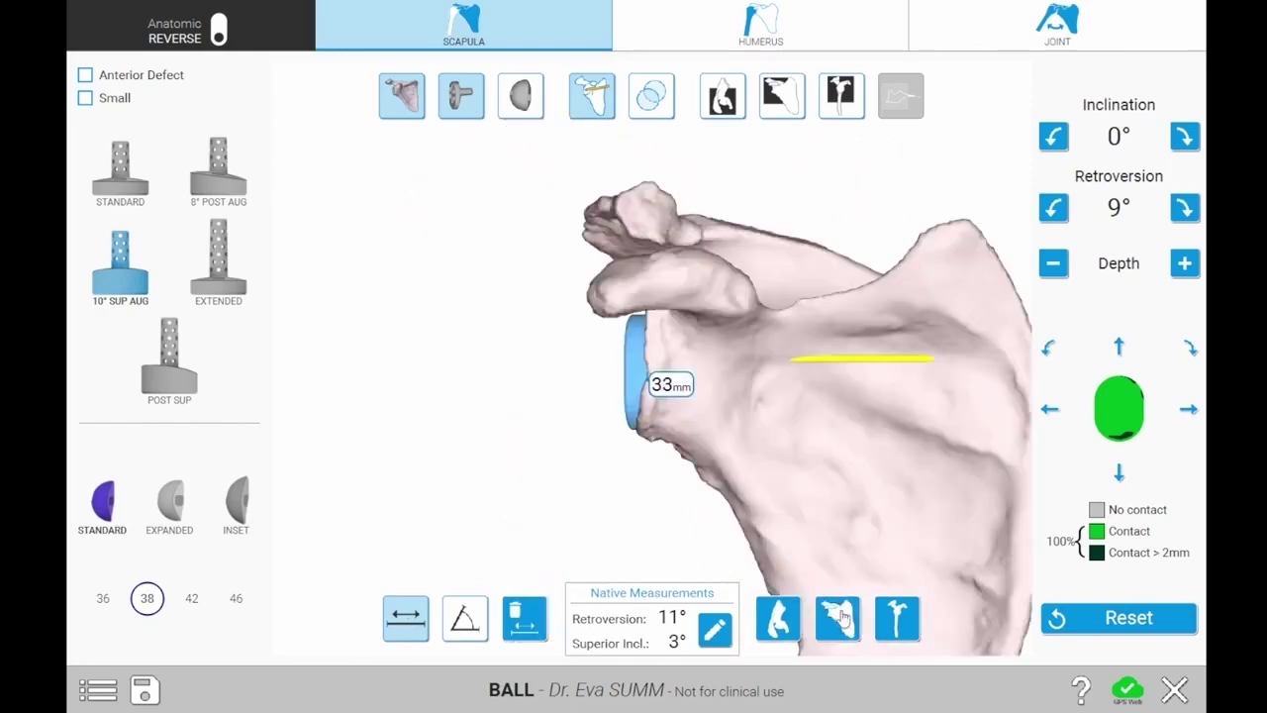
{"action": "left_click", "coordinate": [907, 626]}
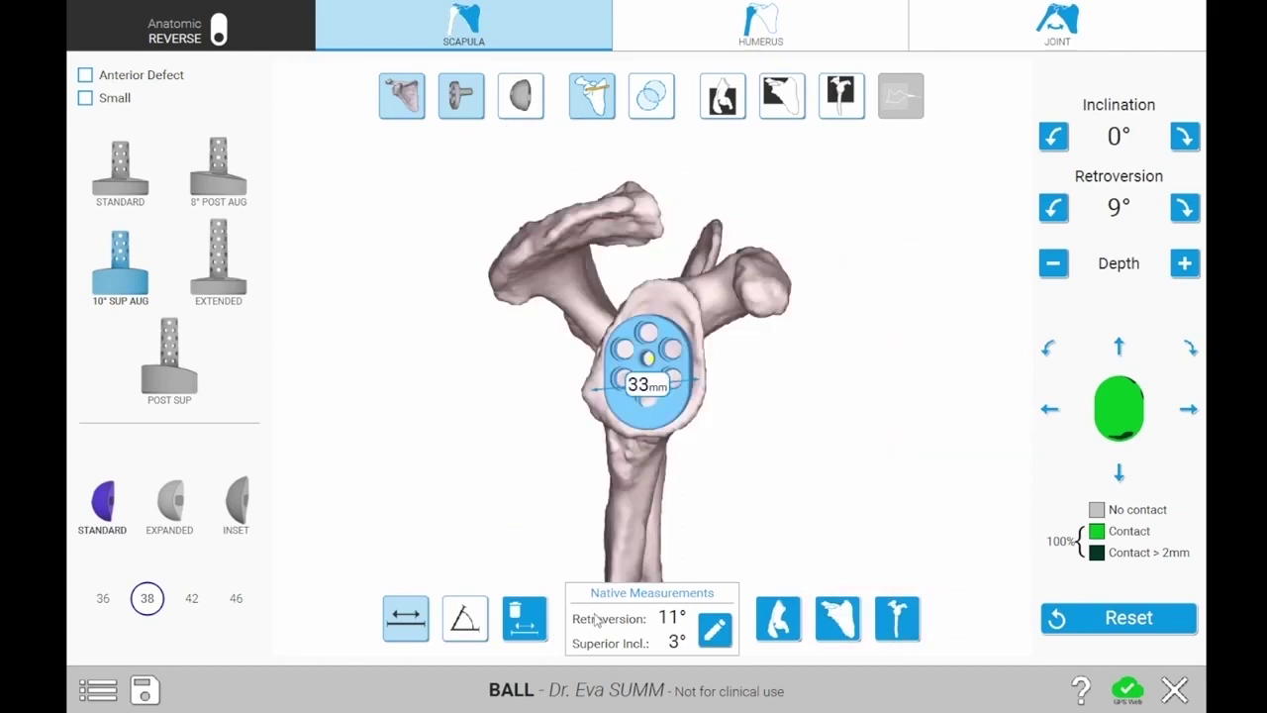
{"action": "left_click", "coordinate": [533, 627]}
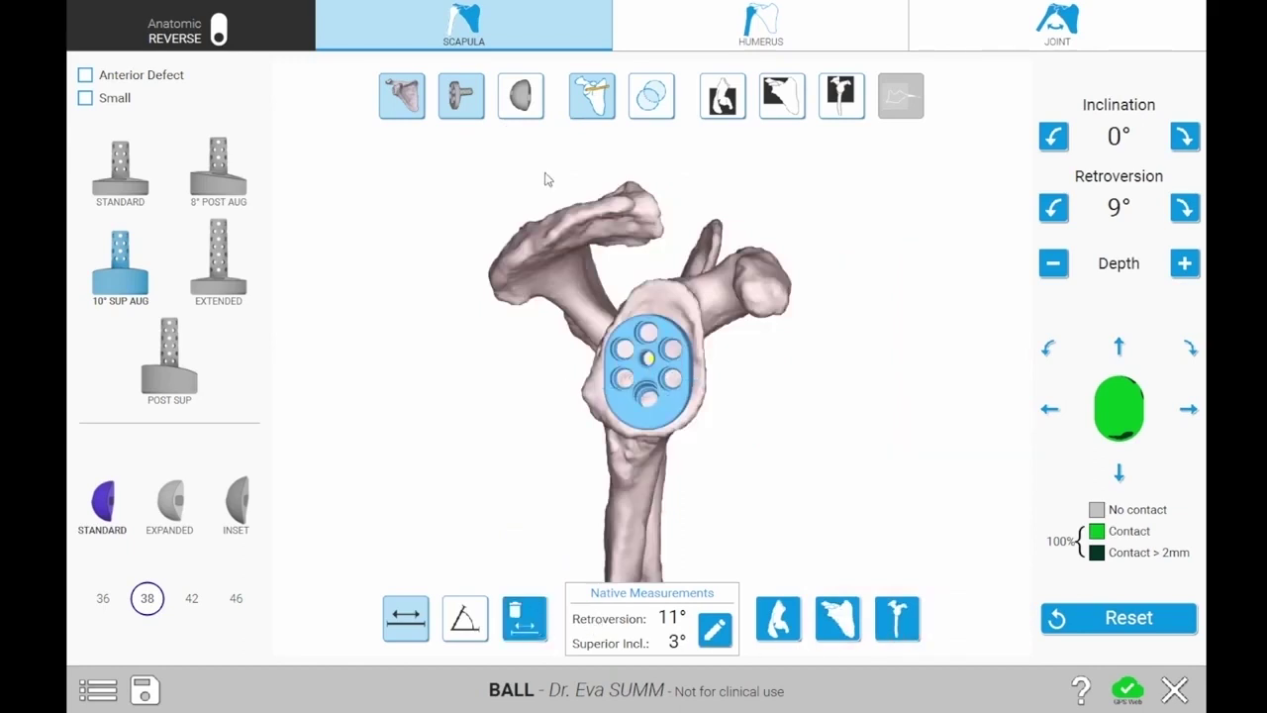
Toggle the glenosphere and baseplate, leaving both shown with the bone made translucent.
{"action": "left_click", "coordinate": [518, 109]}
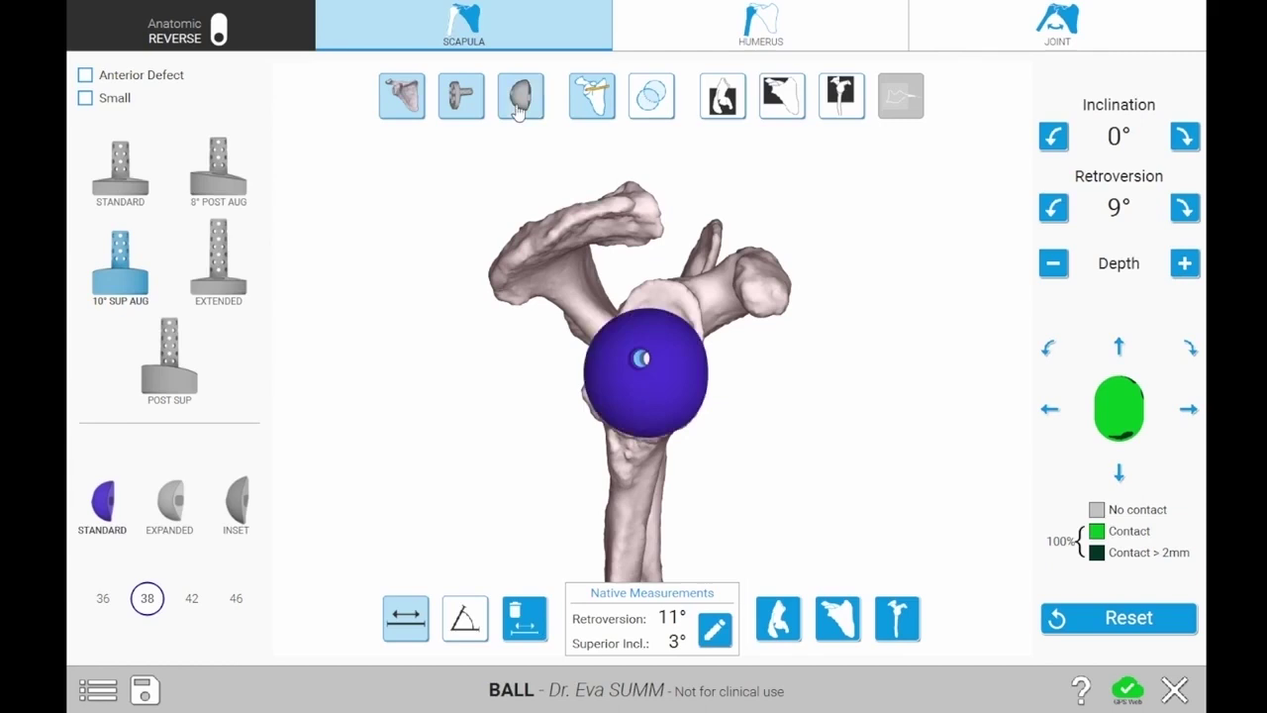
{"action": "left_click", "coordinate": [518, 109]}
{"action": "left_click", "coordinate": [472, 113]}
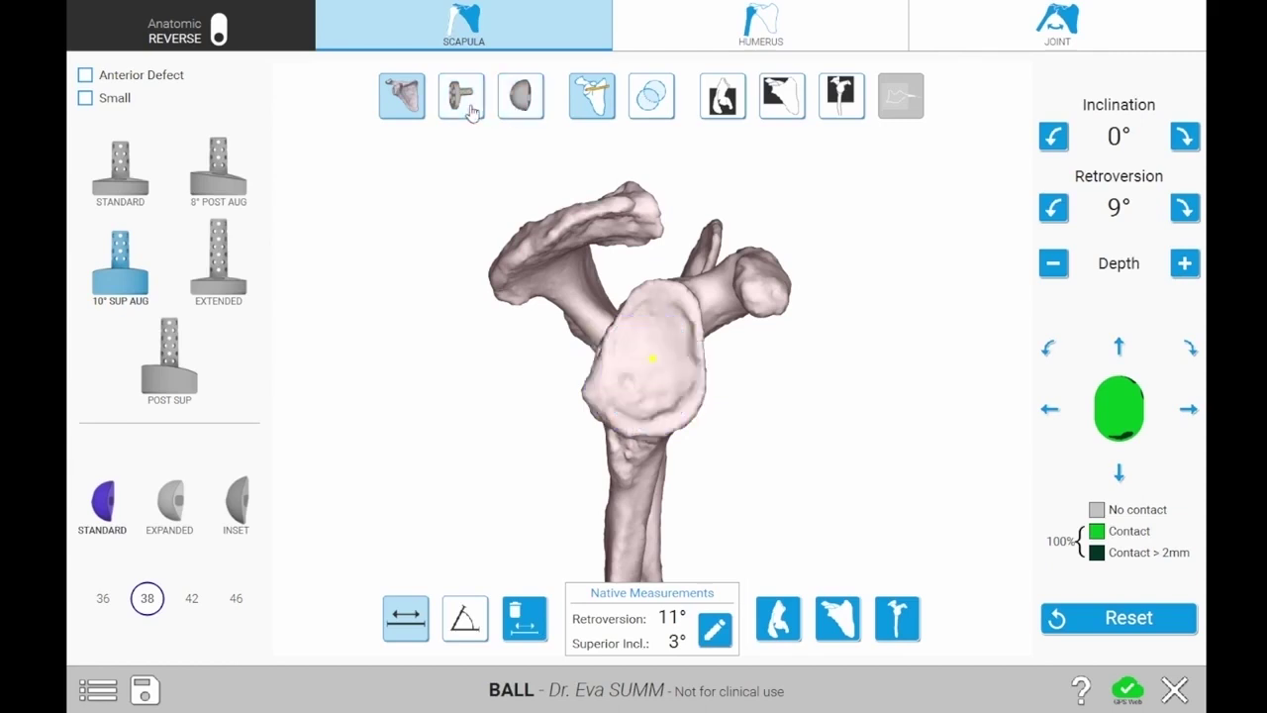
{"action": "left_click", "coordinate": [473, 112]}
{"action": "left_click", "coordinate": [527, 105]}
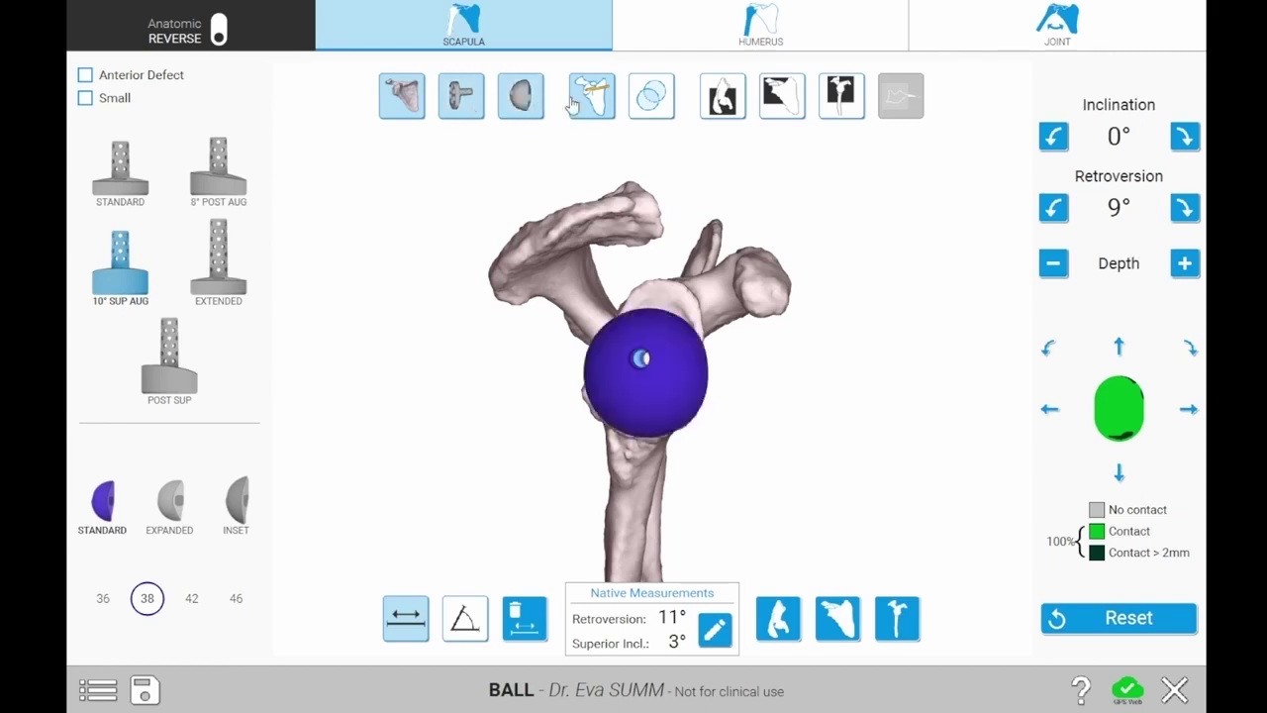
{"action": "left_click", "coordinate": [659, 102]}
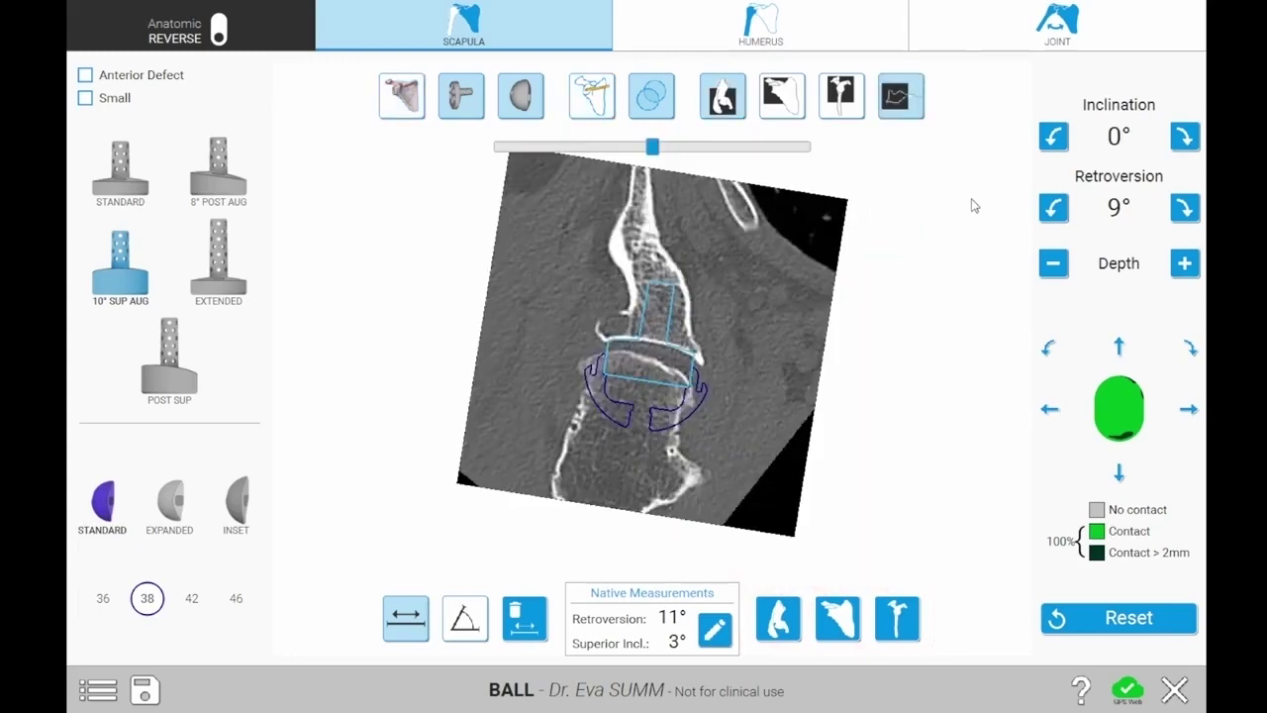
Step through the CT slices to inspect the glenoid implant outline.
{"action": "mouse_move", "coordinate": [652, 147]}
{"action": "left_mouse_down"}
{"action": "mouse_move", "coordinate": [609, 147]}
{"action": "mouse_move", "coordinate": [681, 148]}
{"action": "mouse_move", "coordinate": [611, 147]}
{"action": "mouse_move", "coordinate": [666, 148]}
{"action": "left_mouse_up"}
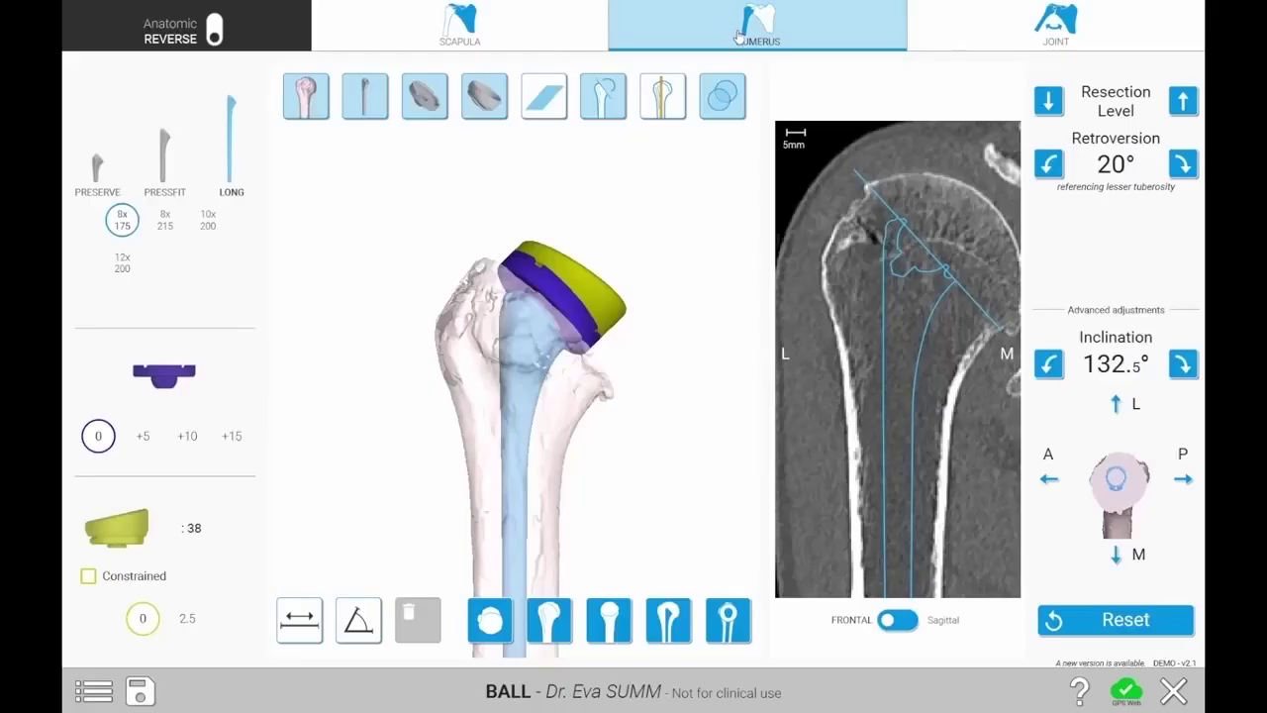
Choose the PRESERVE size 8 humeral stem and hide the humeral tray and head.
{"action": "left_click_drag", "start_coordinate": [555, 427], "coordinate": [472, 430]}
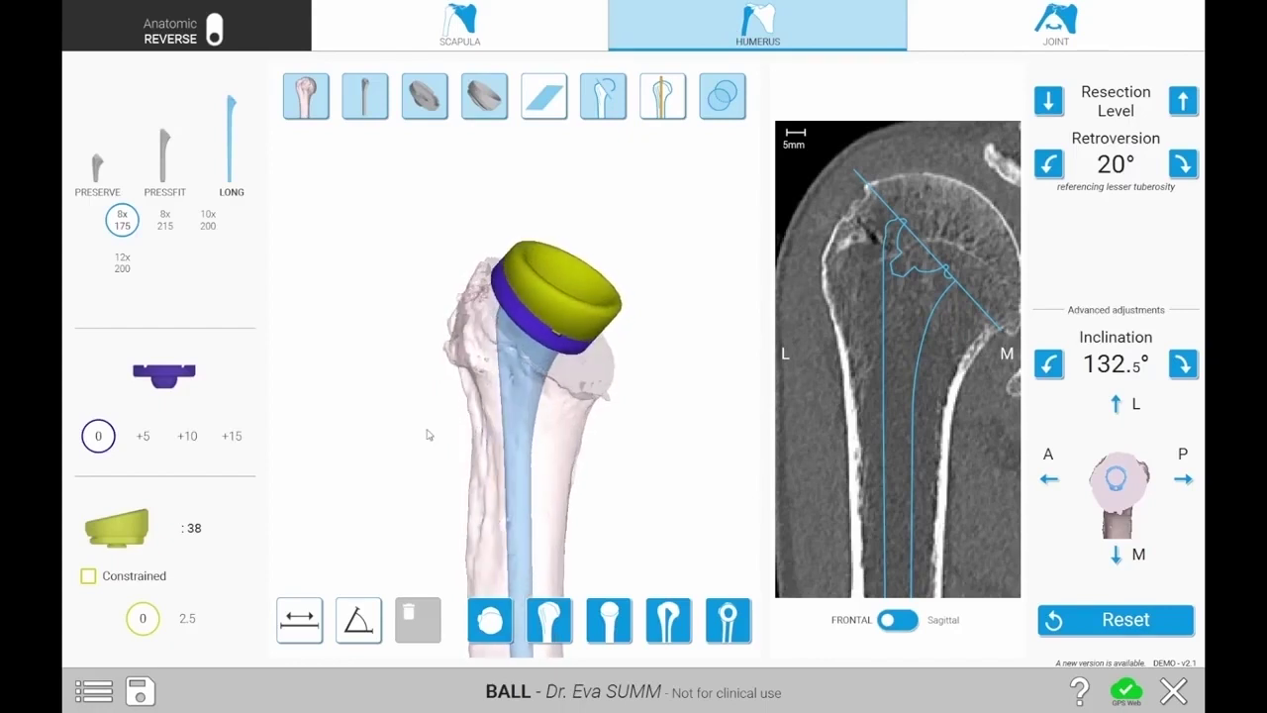
{"action": "left_click", "coordinate": [97, 170]}
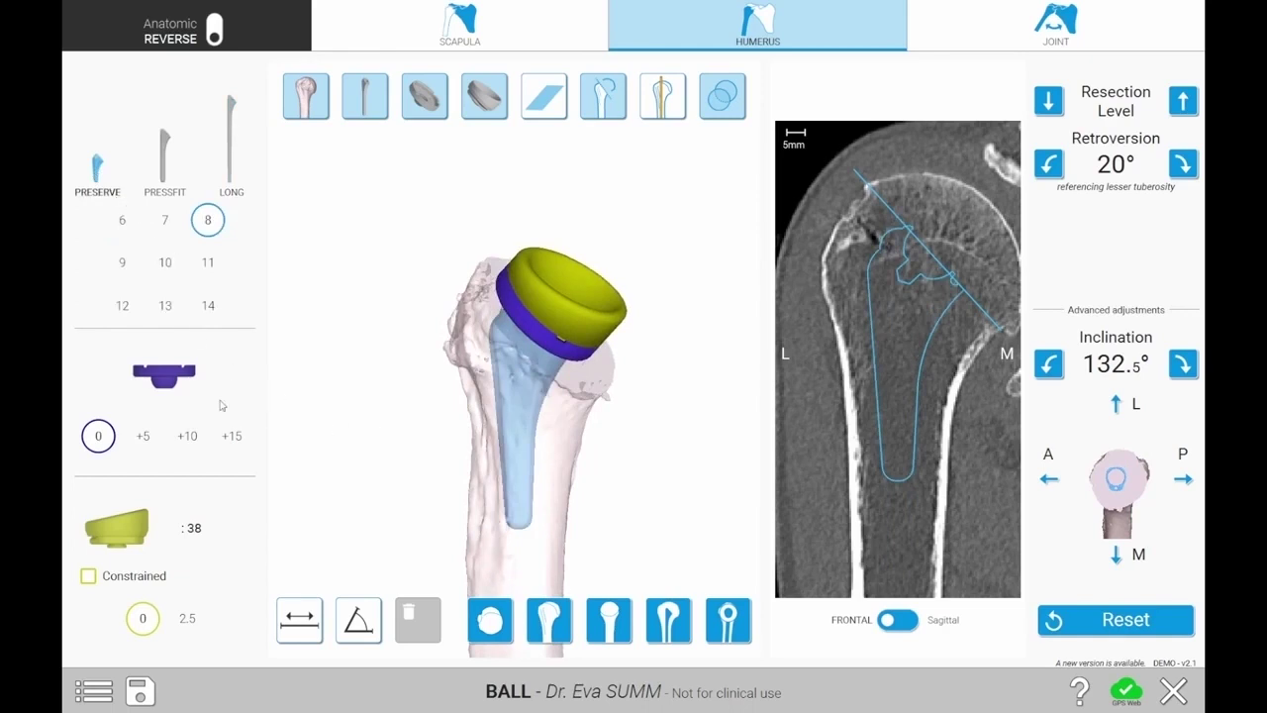
{"action": "left_click", "coordinate": [420, 104]}
{"action": "left_click", "coordinate": [486, 105]}
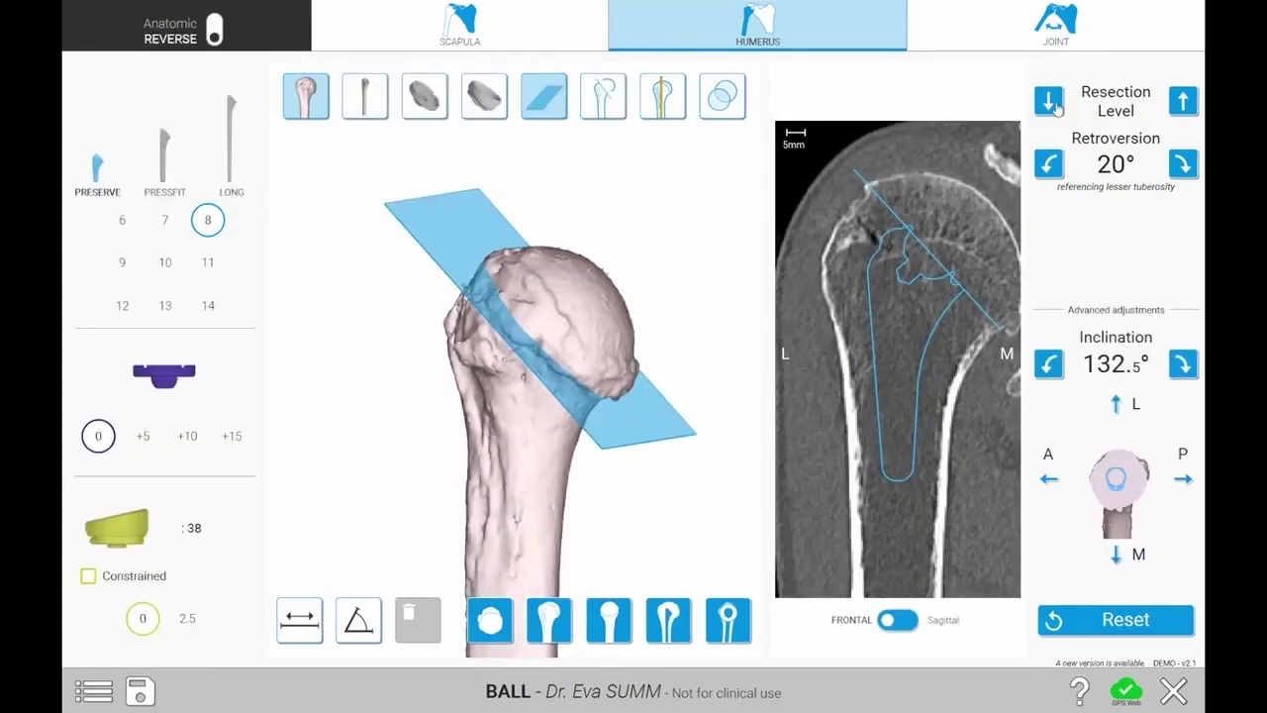
Test the resection level, then show the cut humerus with the stem and no resection plane.
{"action": "left_click", "coordinate": [1048, 100]}
{"action": "left_click", "coordinate": [1184, 101]}
{"action": "left_click", "coordinate": [606, 112]}
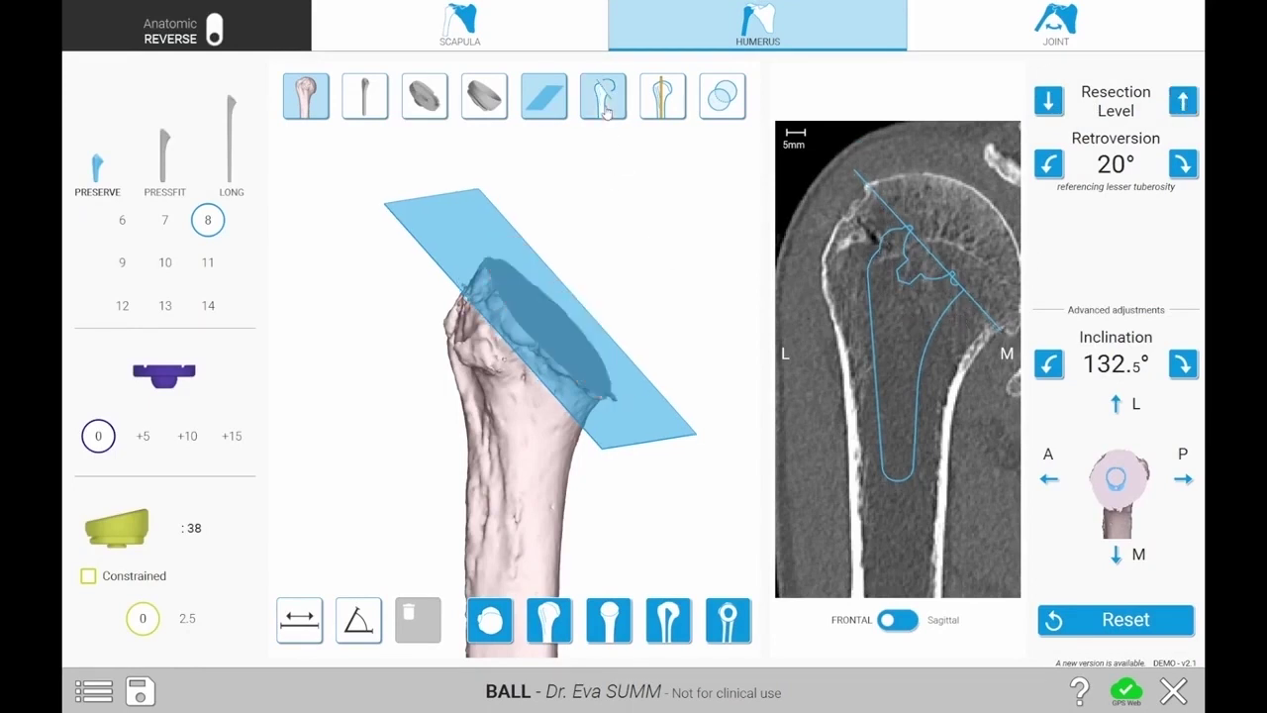
{"action": "left_click", "coordinate": [553, 109]}
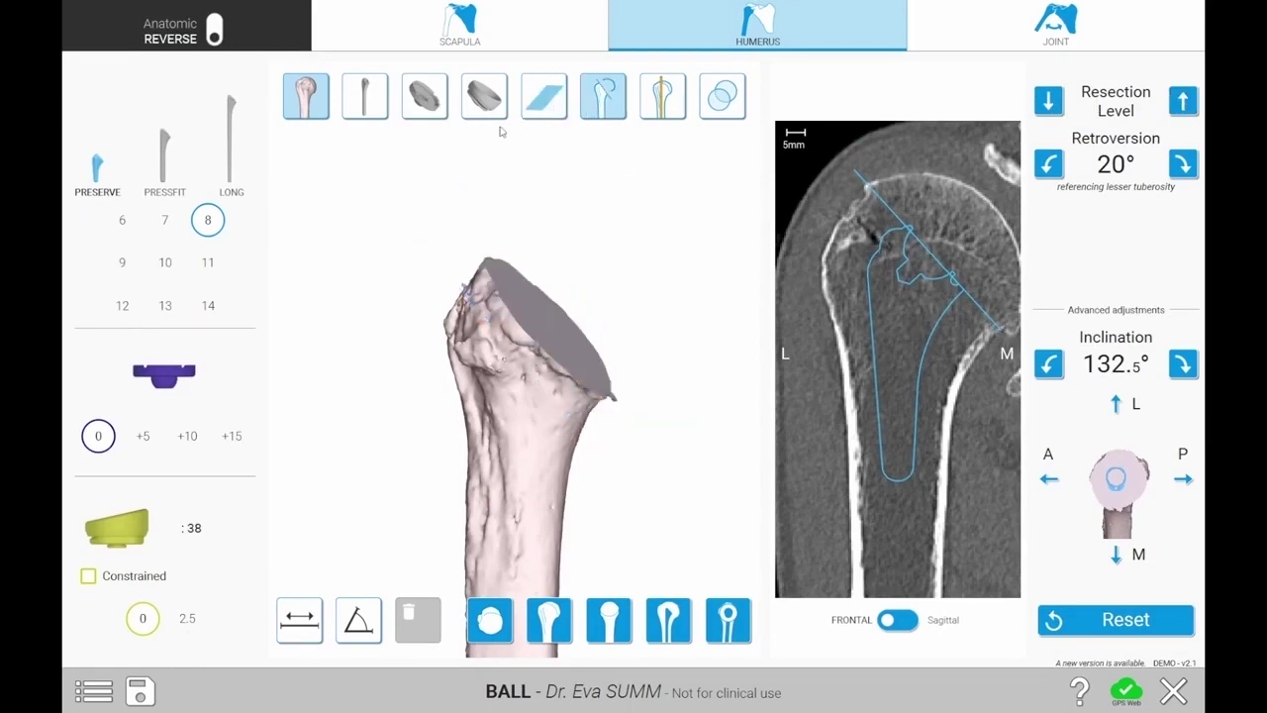
{"action": "left_click", "coordinate": [366, 109]}
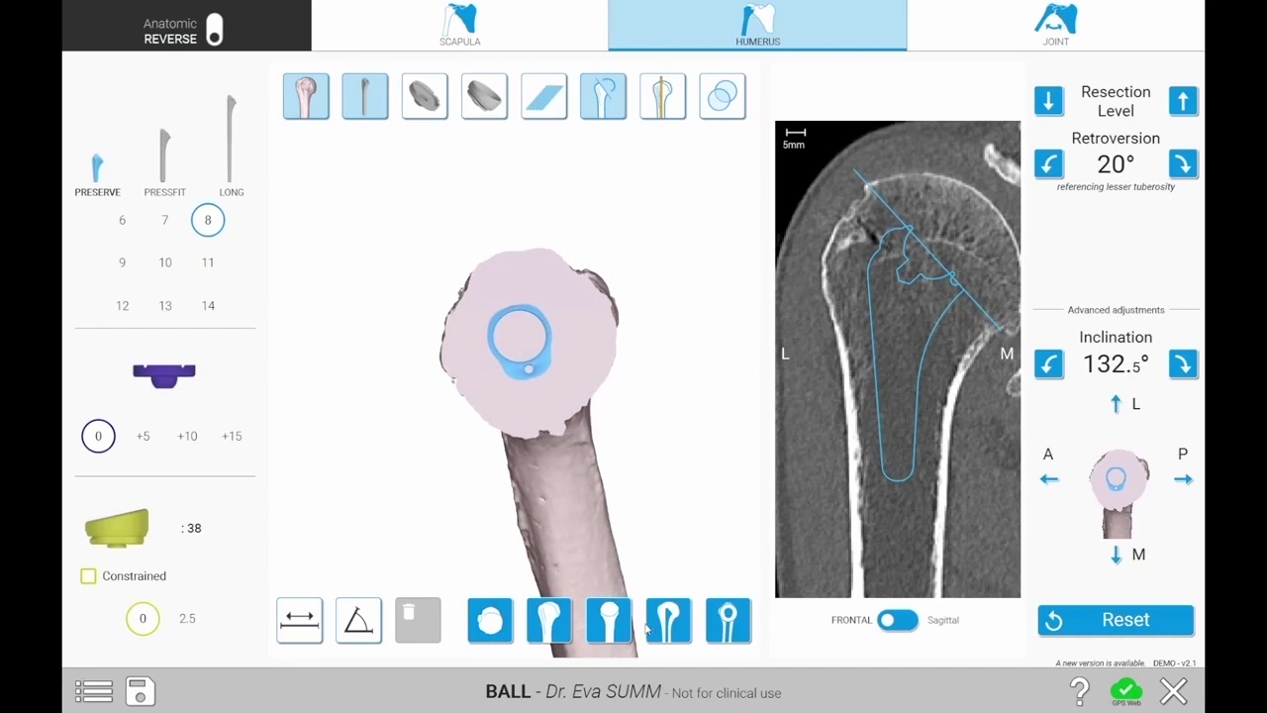
{"action": "left_click", "coordinate": [615, 629]}
Preview the +5 humeral tray offset, return to 0, and show the insert on a sagittal CT slice.
{"action": "left_click", "coordinate": [666, 628]}
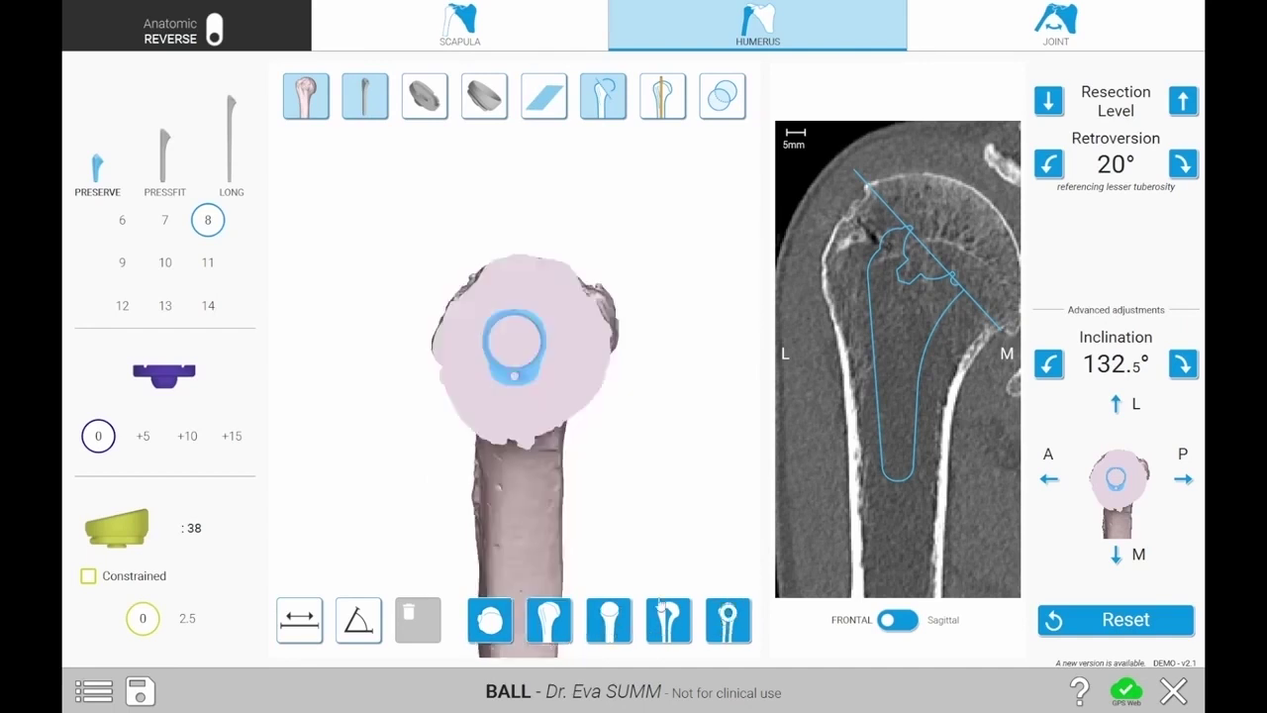
{"action": "left_click", "coordinate": [144, 436]}
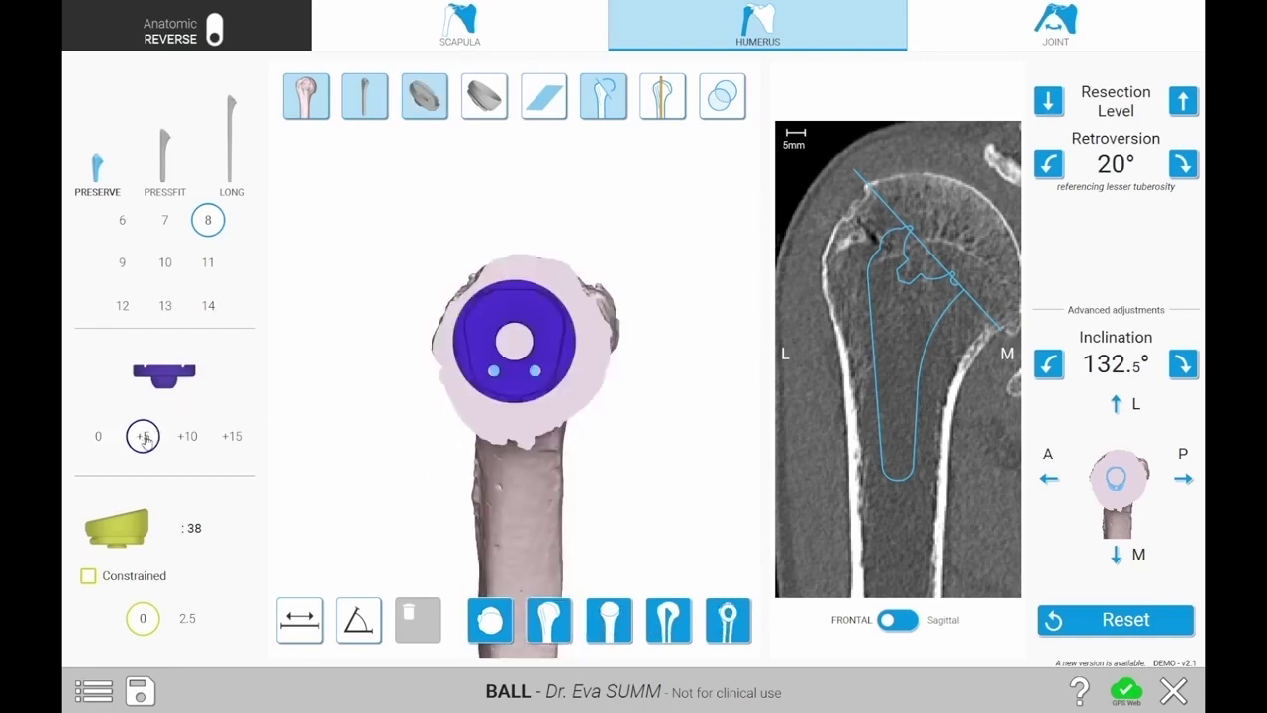
{"action": "left_click", "coordinate": [99, 437]}
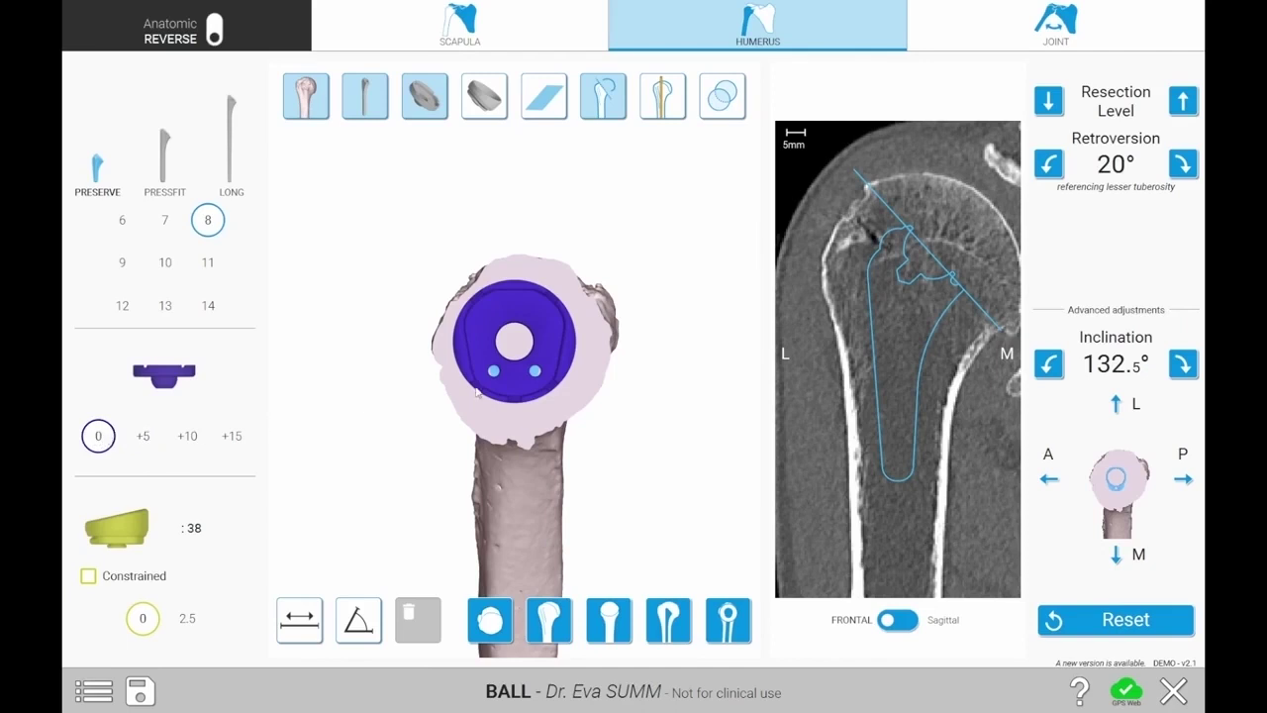
{"action": "left_click_drag", "start_coordinate": [479, 394], "coordinate": [481, 368]}
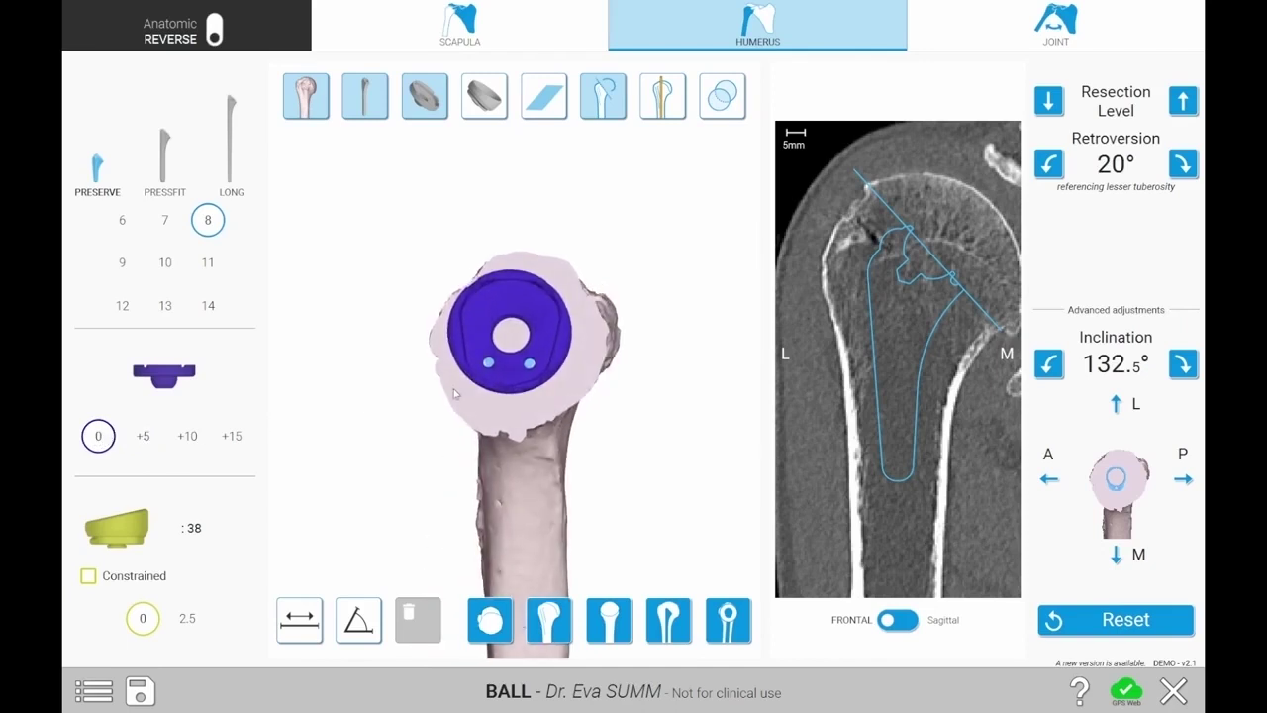
{"action": "left_click", "coordinate": [487, 105]}
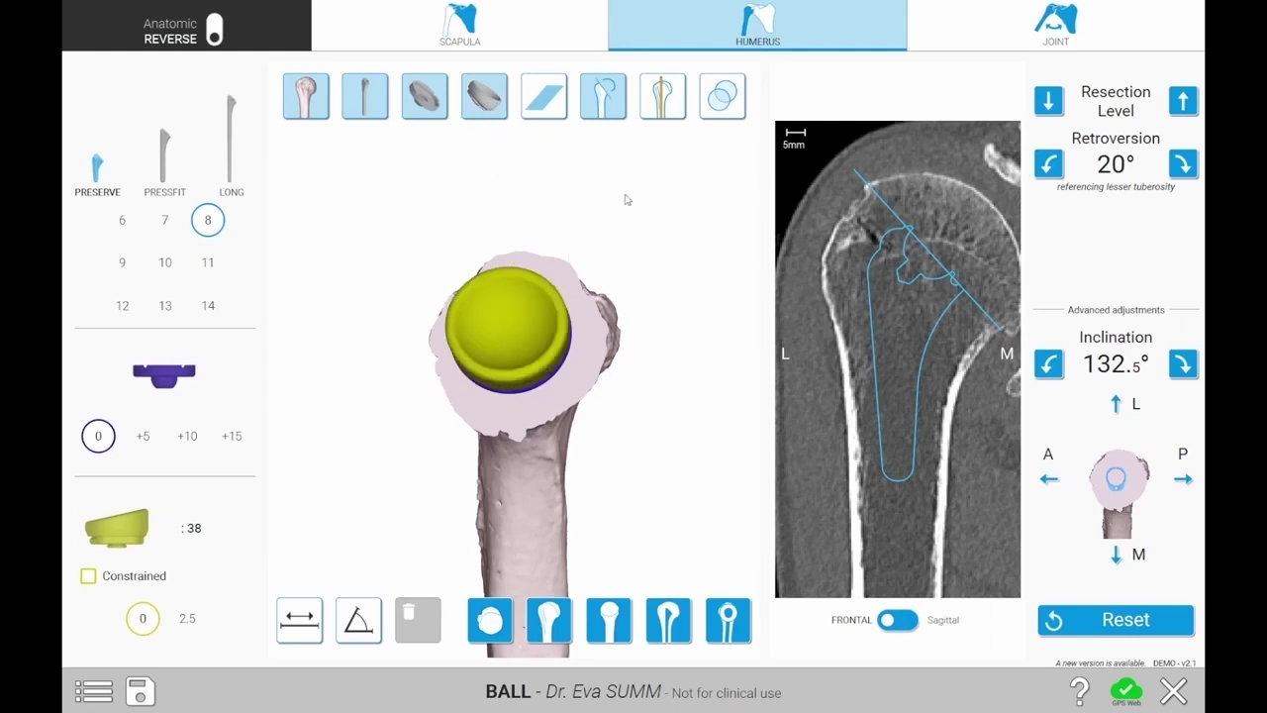
{"action": "left_click", "coordinate": [673, 112]}
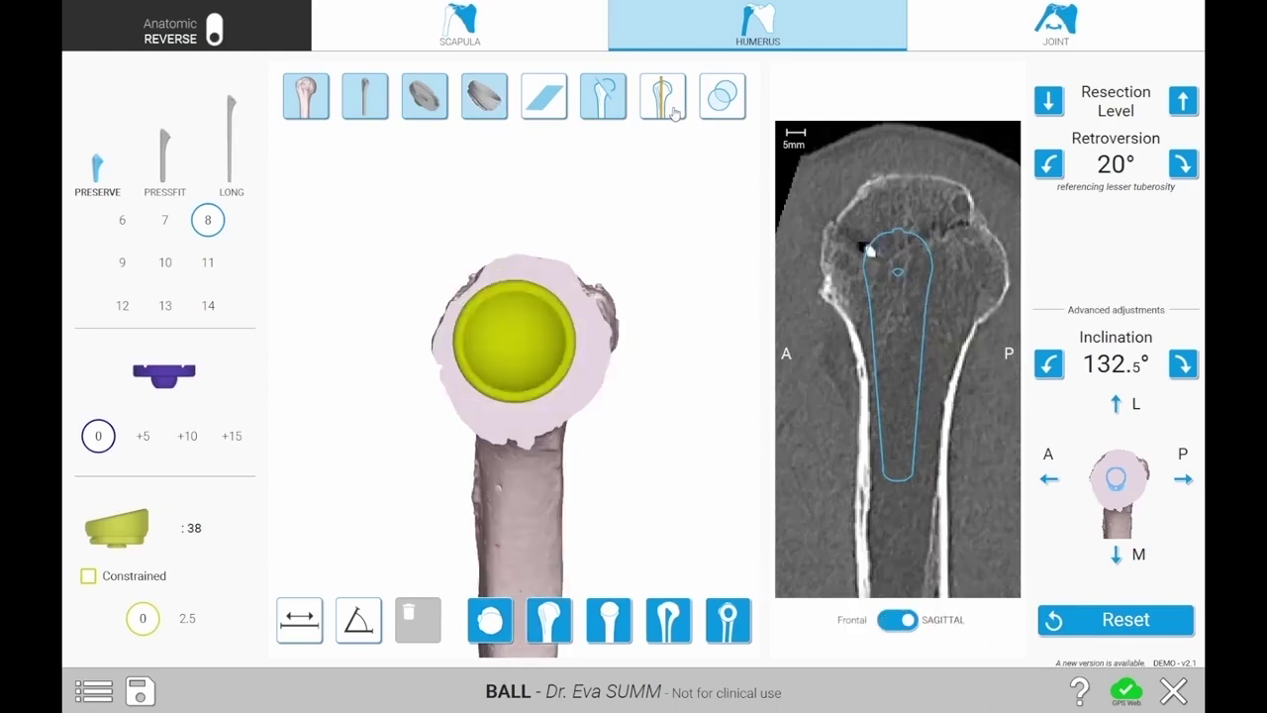
Show the implant in a transparent humerus and test retroversion and inclination, keeping 132.5° inclination.
{"action": "left_click", "coordinate": [674, 112]}
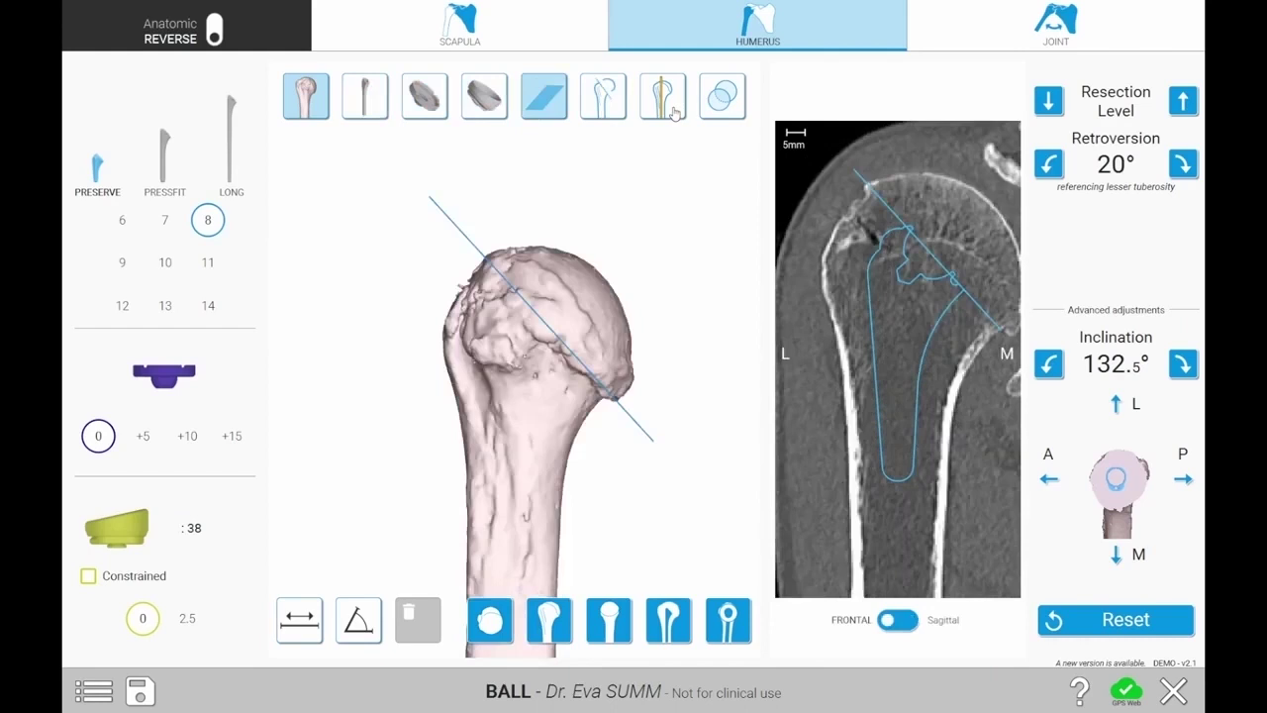
{"action": "left_click", "coordinate": [673, 112]}
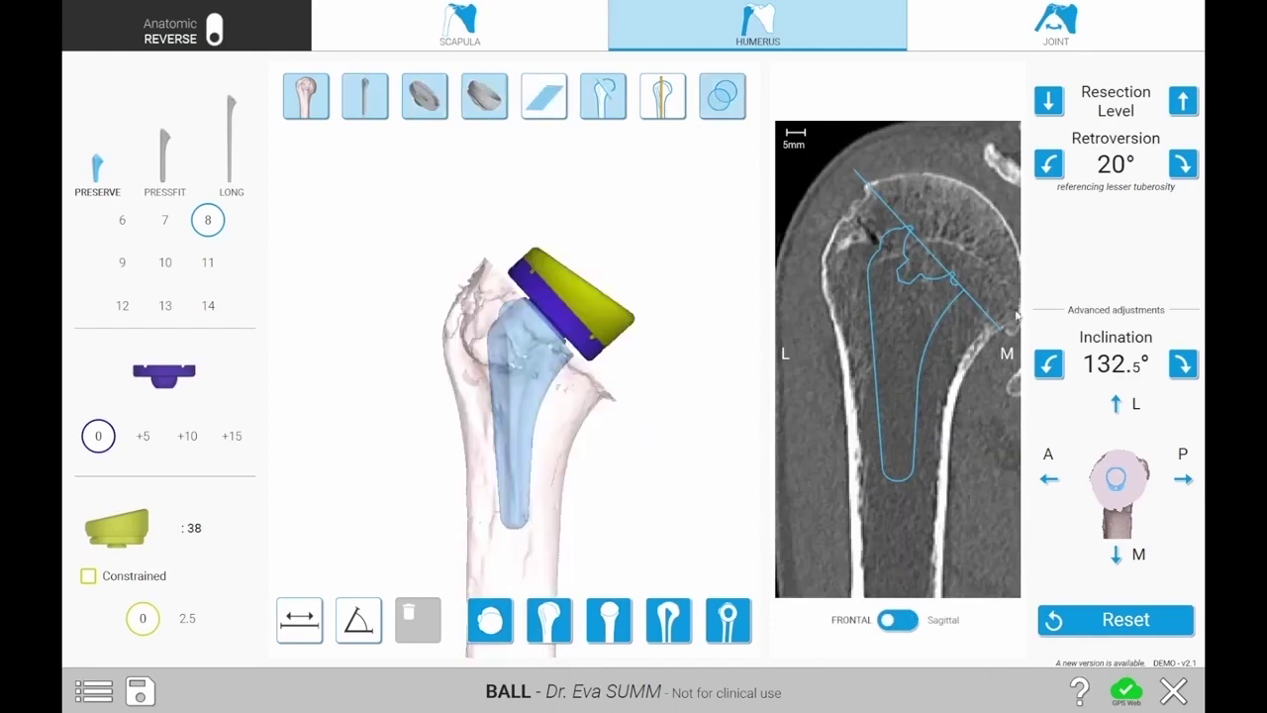
{"action": "left_click", "coordinate": [1053, 171]}
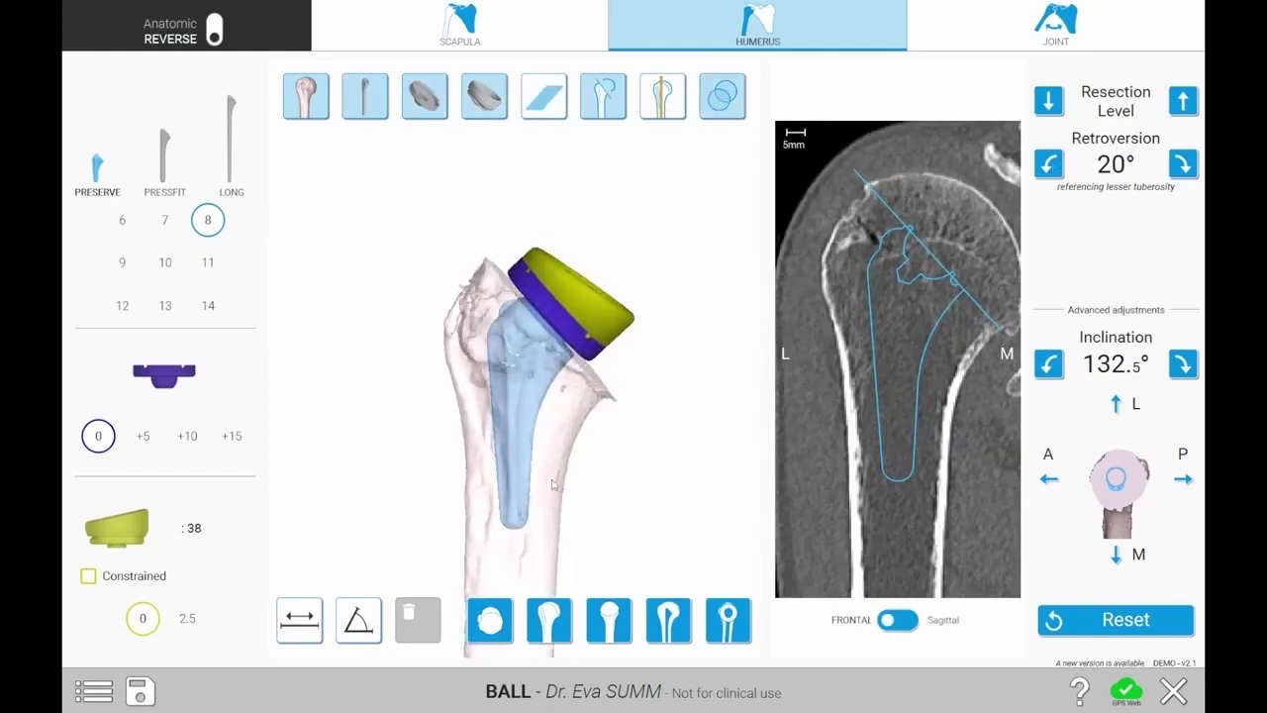
{"action": "left_click", "coordinate": [1047, 167]}
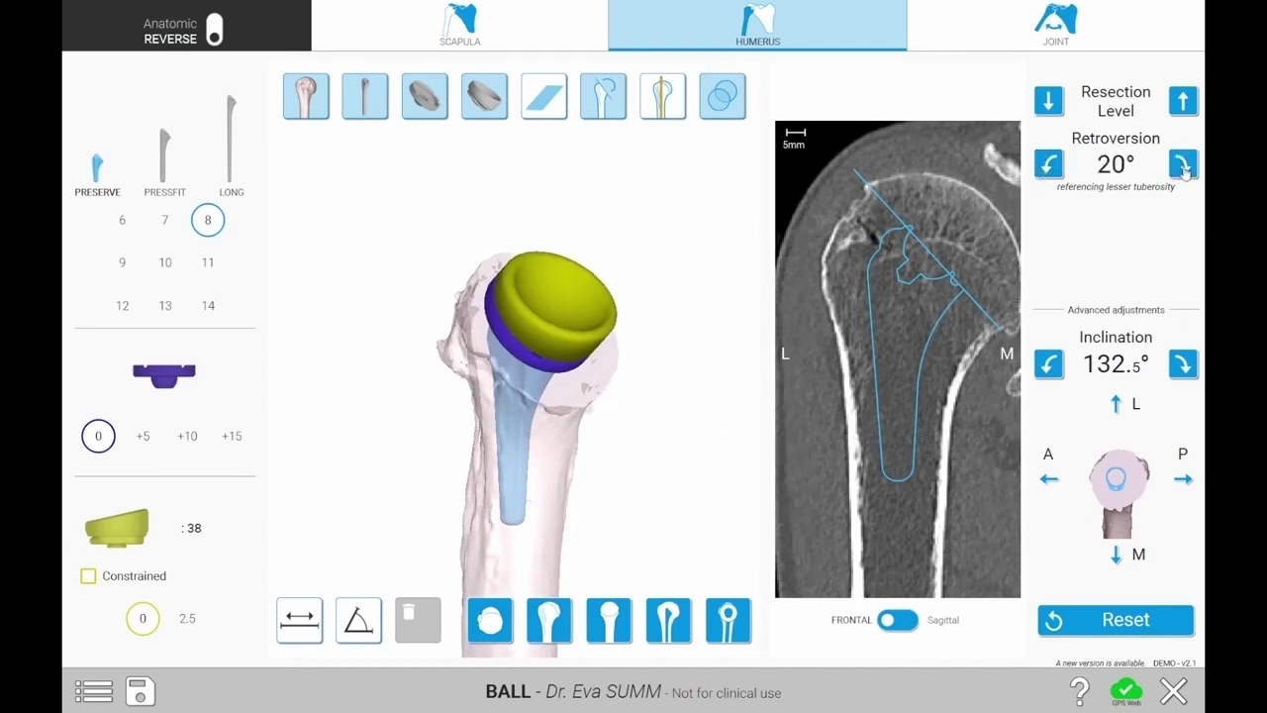
{"action": "left_click", "coordinate": [1051, 367]}
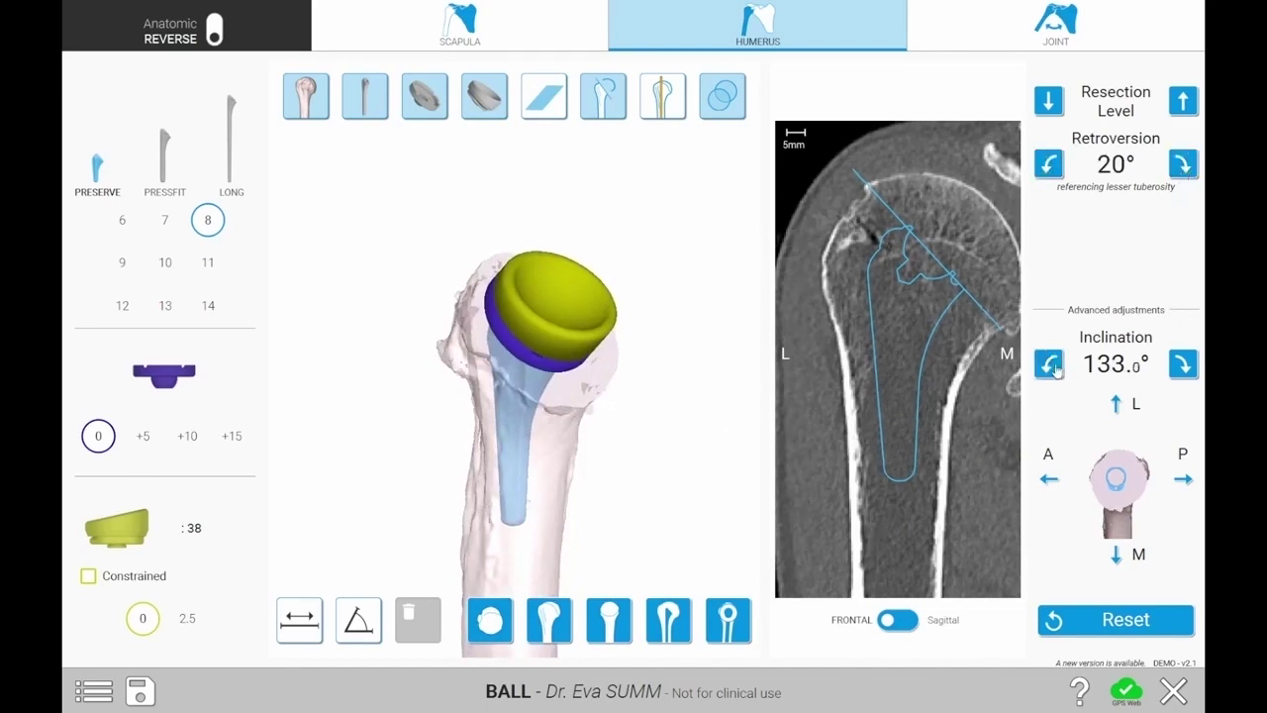
{"action": "left_click", "coordinate": [1184, 364]}
Nudge the implant posterior and back anterior, then return the CT to a sagittal slice.
{"action": "left_click", "coordinate": [1183, 481]}
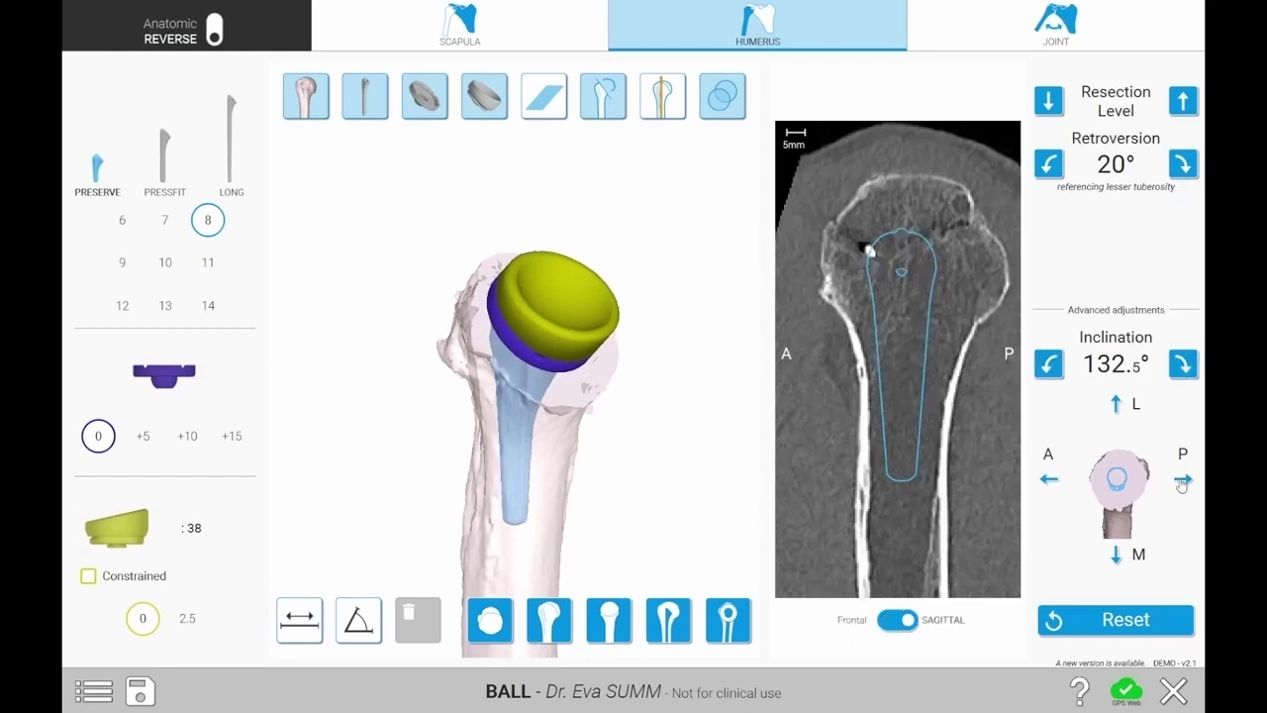
{"action": "left_click", "coordinate": [1184, 481]}
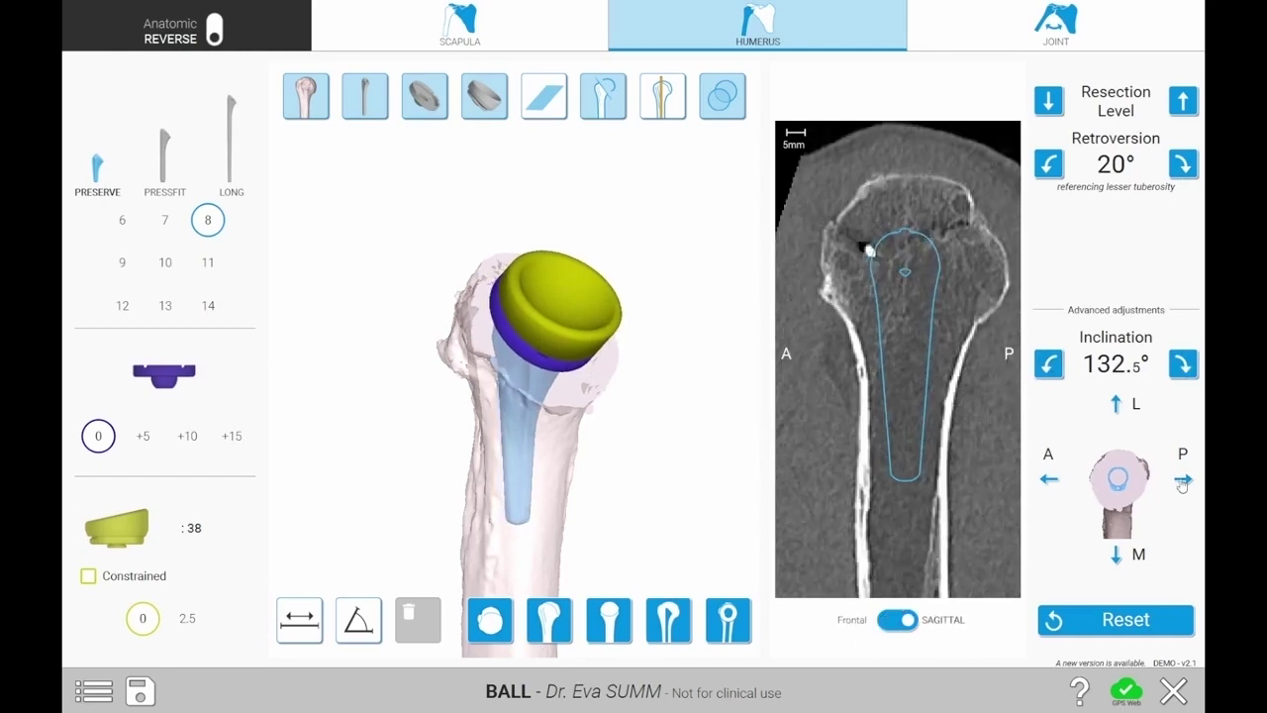
{"action": "left_click", "coordinate": [1116, 555]}
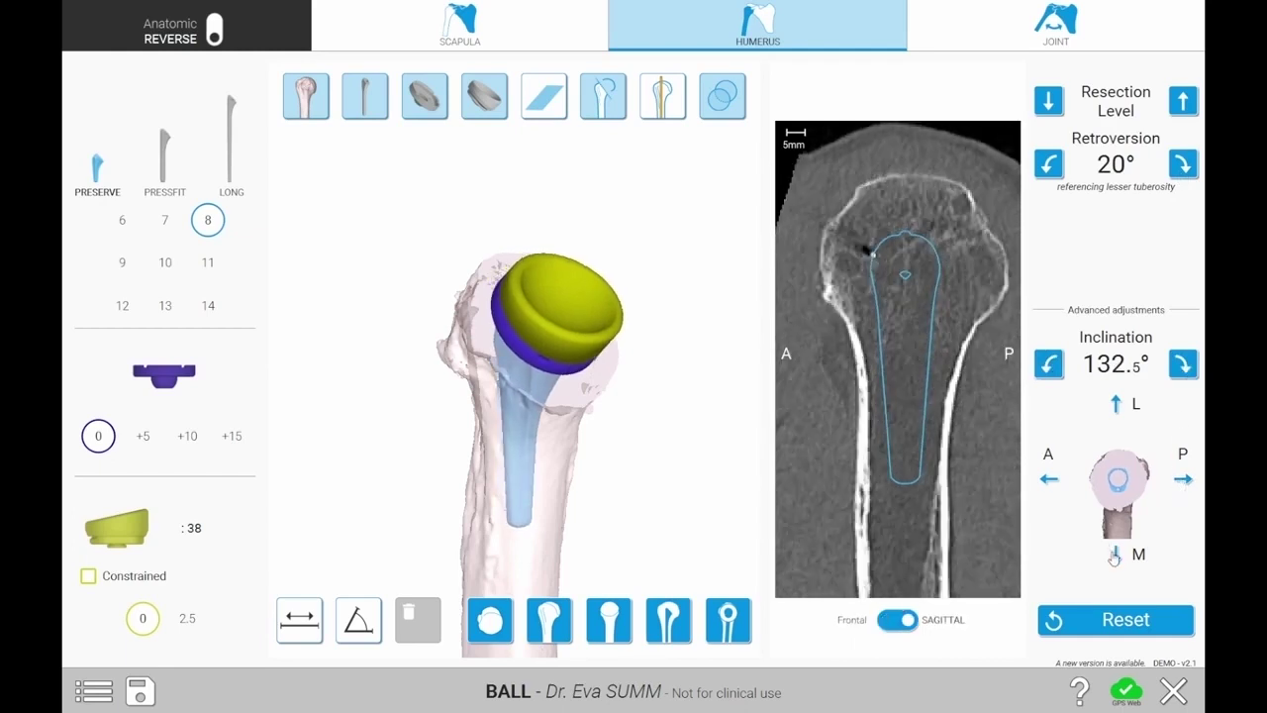
{"action": "left_click", "coordinate": [1045, 481]}
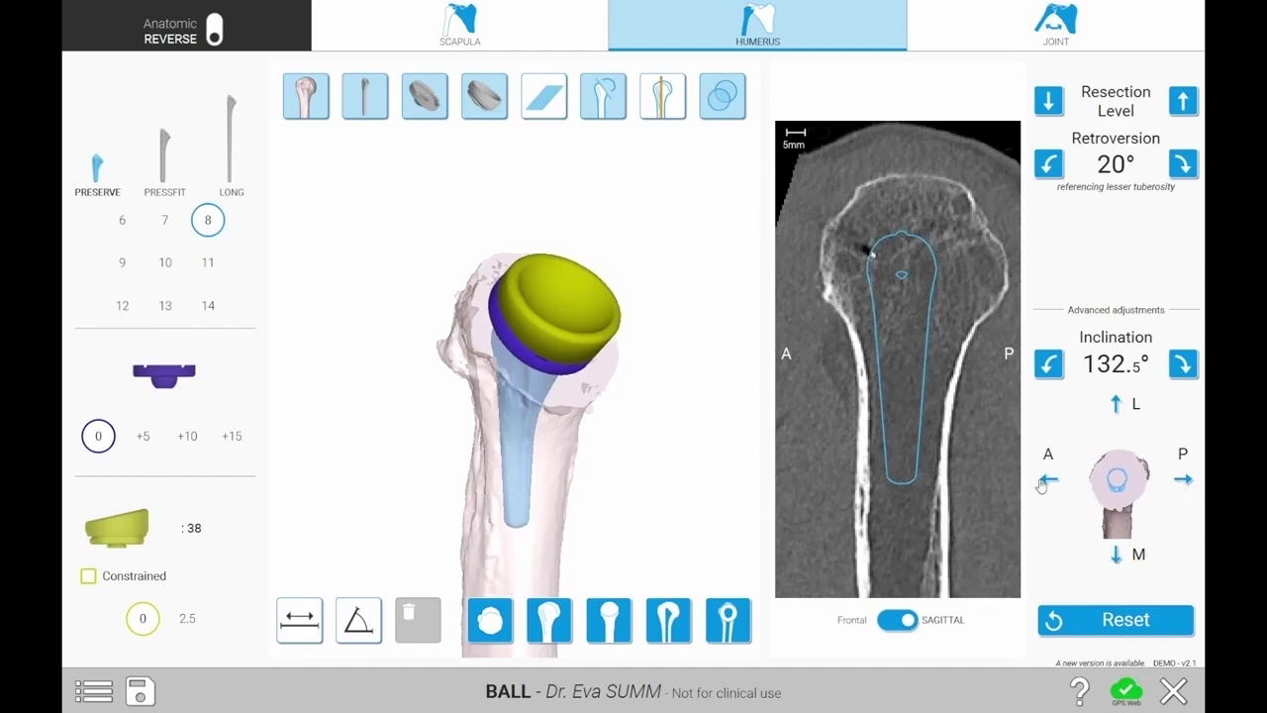
{"action": "left_click", "coordinate": [900, 621]}
{"action": "left_click", "coordinate": [901, 622]}
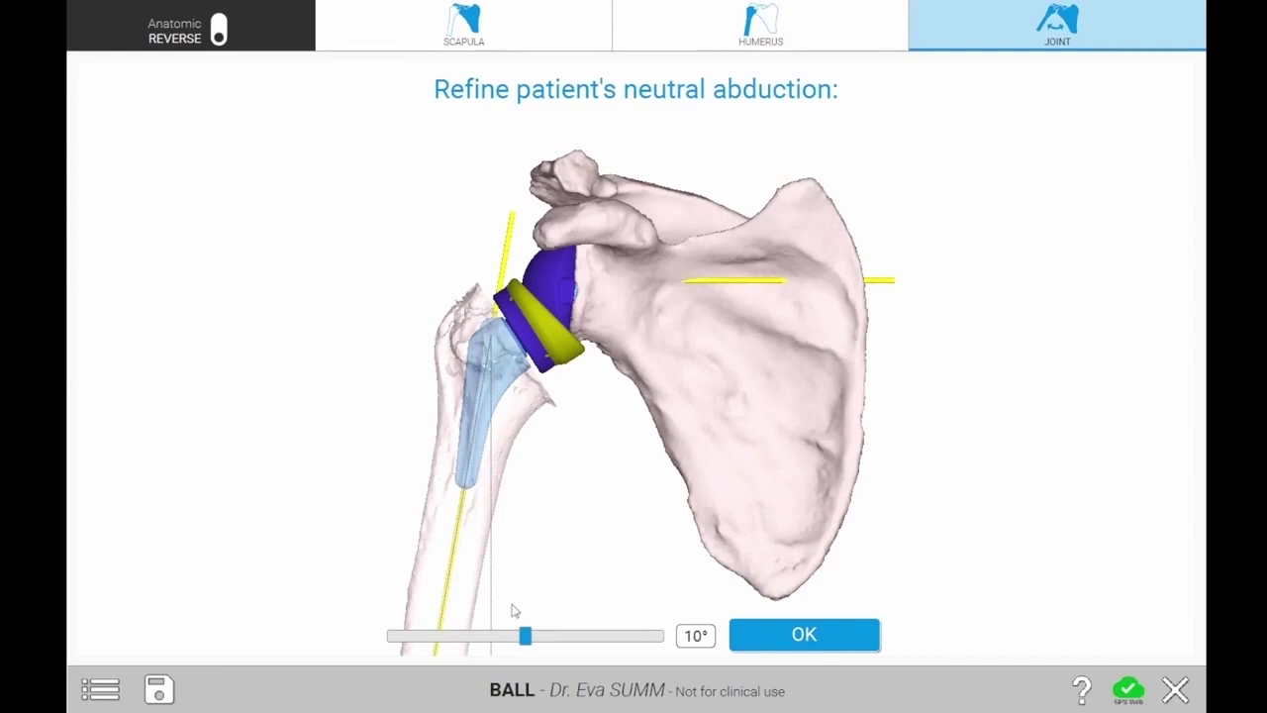
Try 15° neutral abduction, settle on 10°, and confirm to open joint planning.
{"action": "left_click_drag", "start_coordinate": [526, 635], "coordinate": [511, 641]}
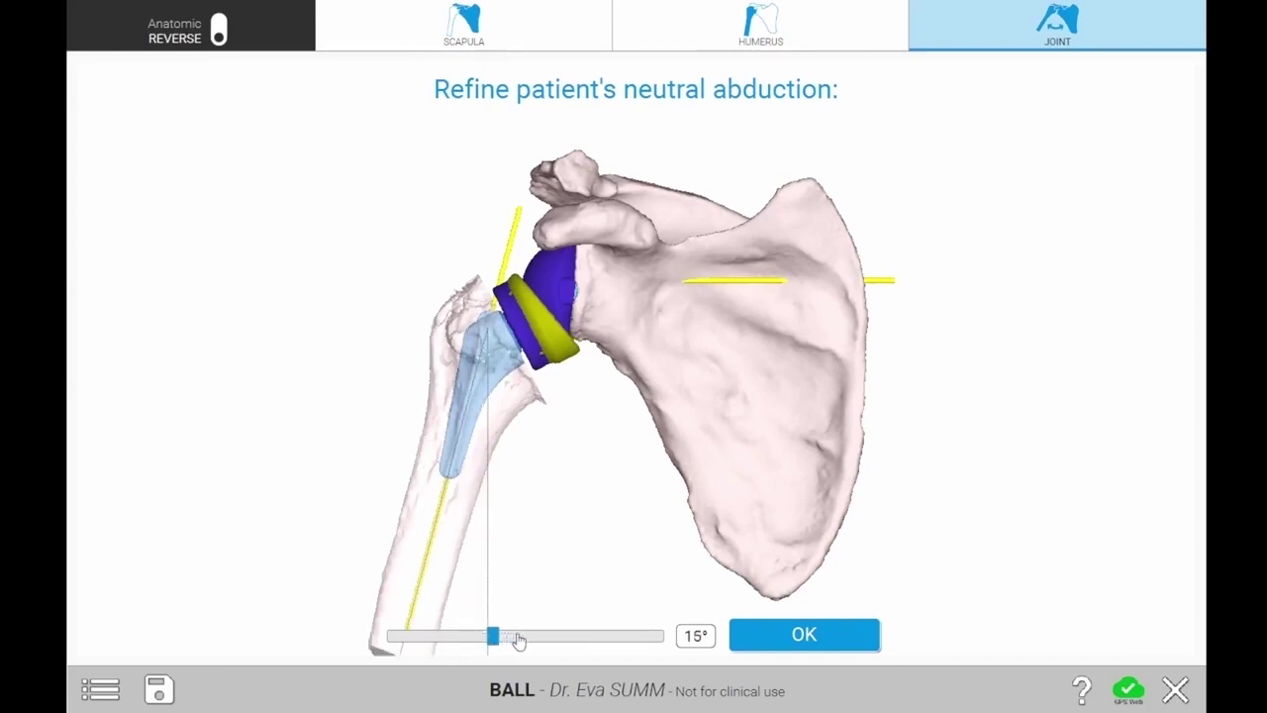
{"action": "left_click", "coordinate": [524, 639]}
{"action": "left_click", "coordinate": [798, 642]}
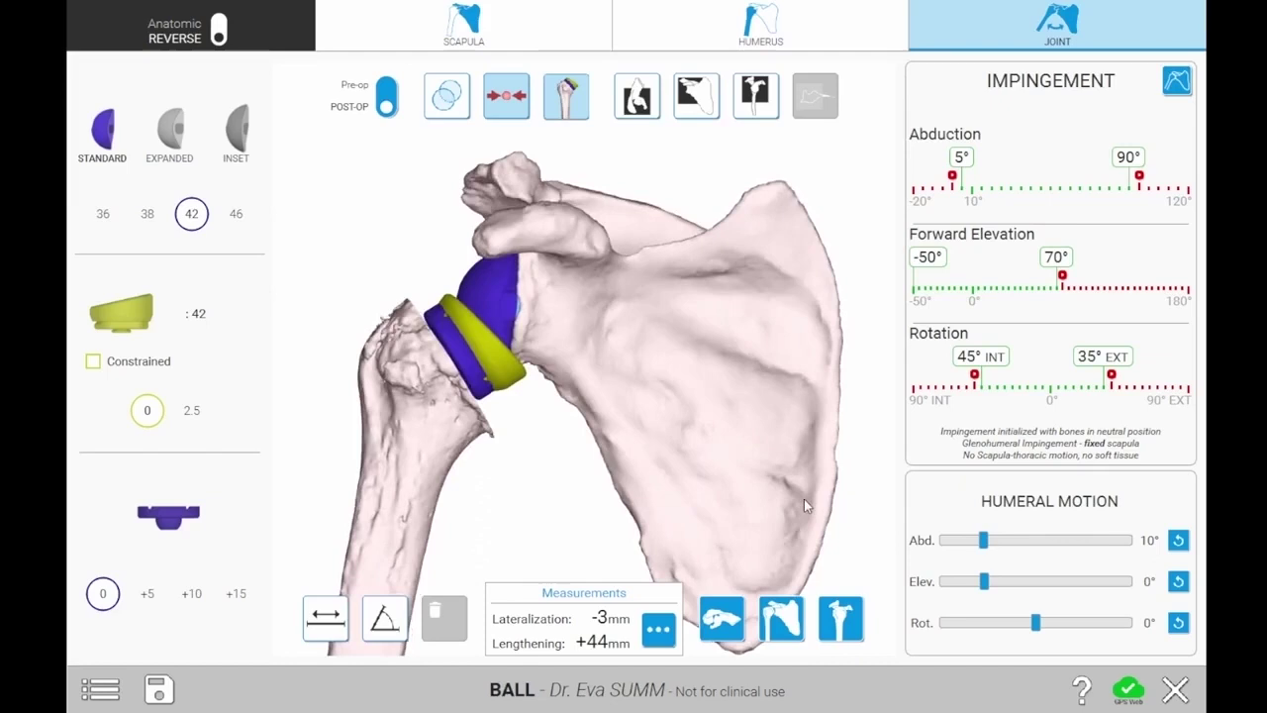
{"action": "left_click", "coordinate": [170, 137]}
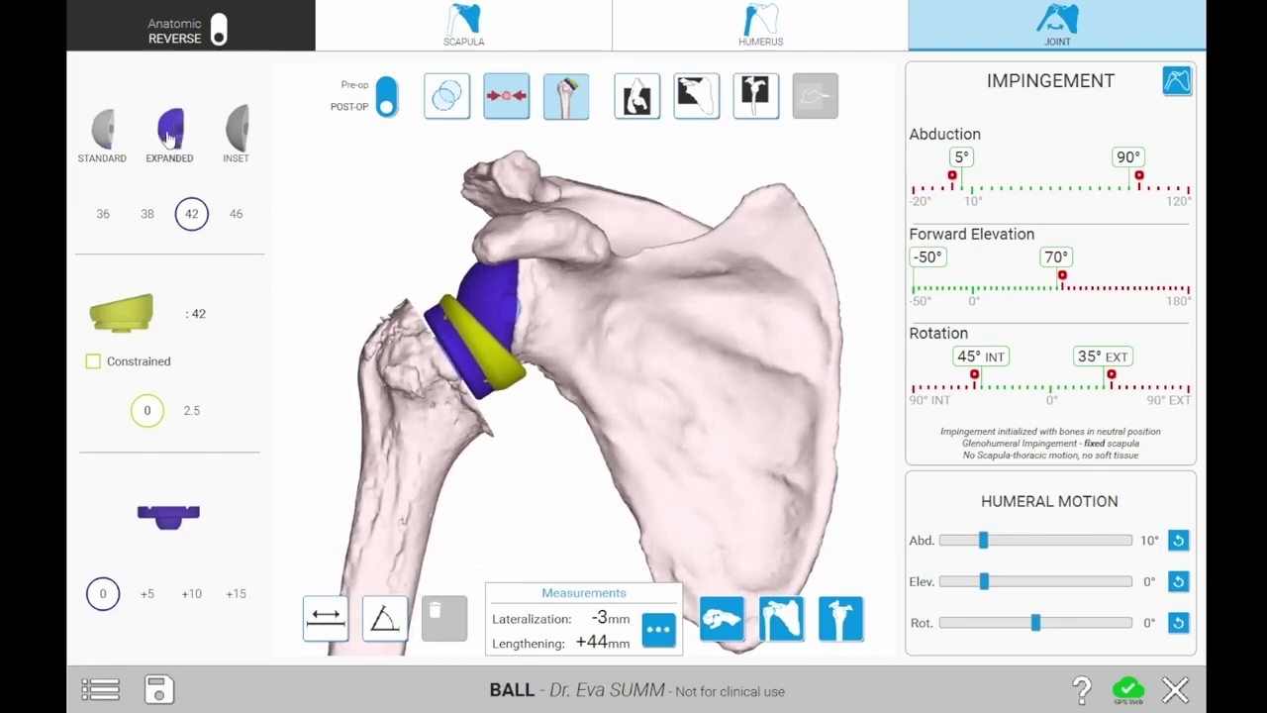
{"action": "left_click", "coordinate": [107, 134]}
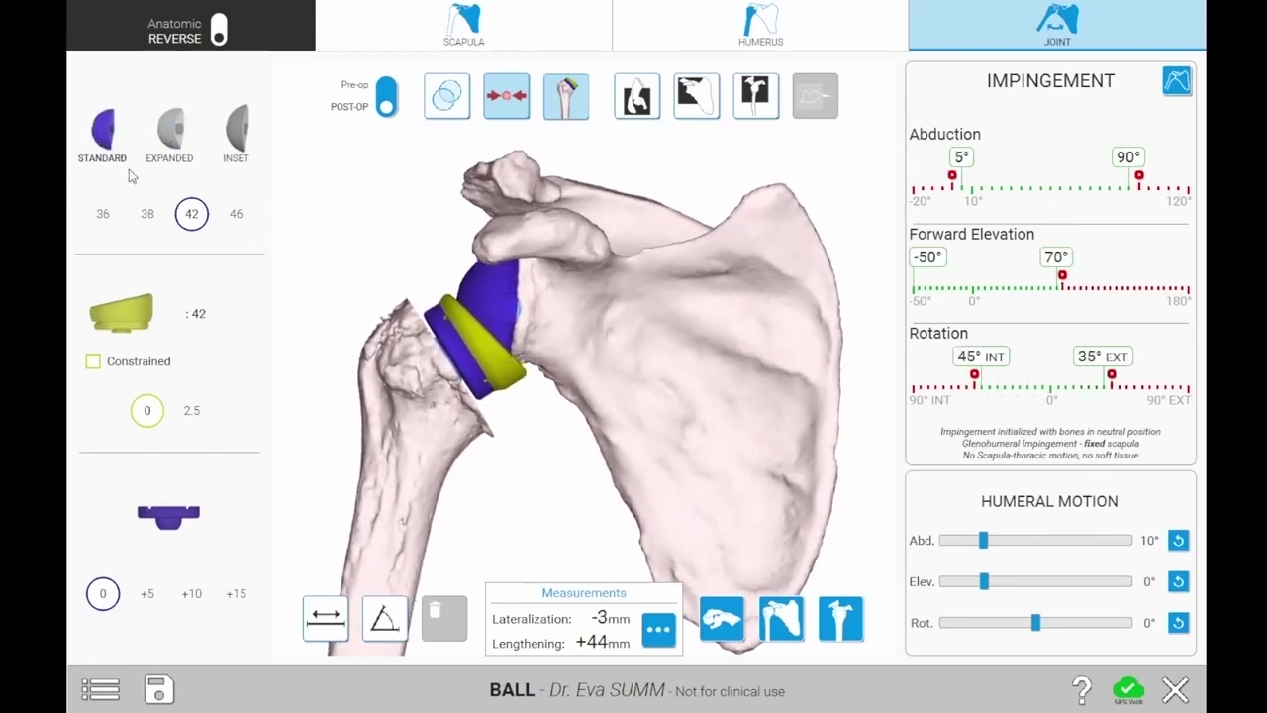
{"action": "left_click", "coordinate": [190, 410]}
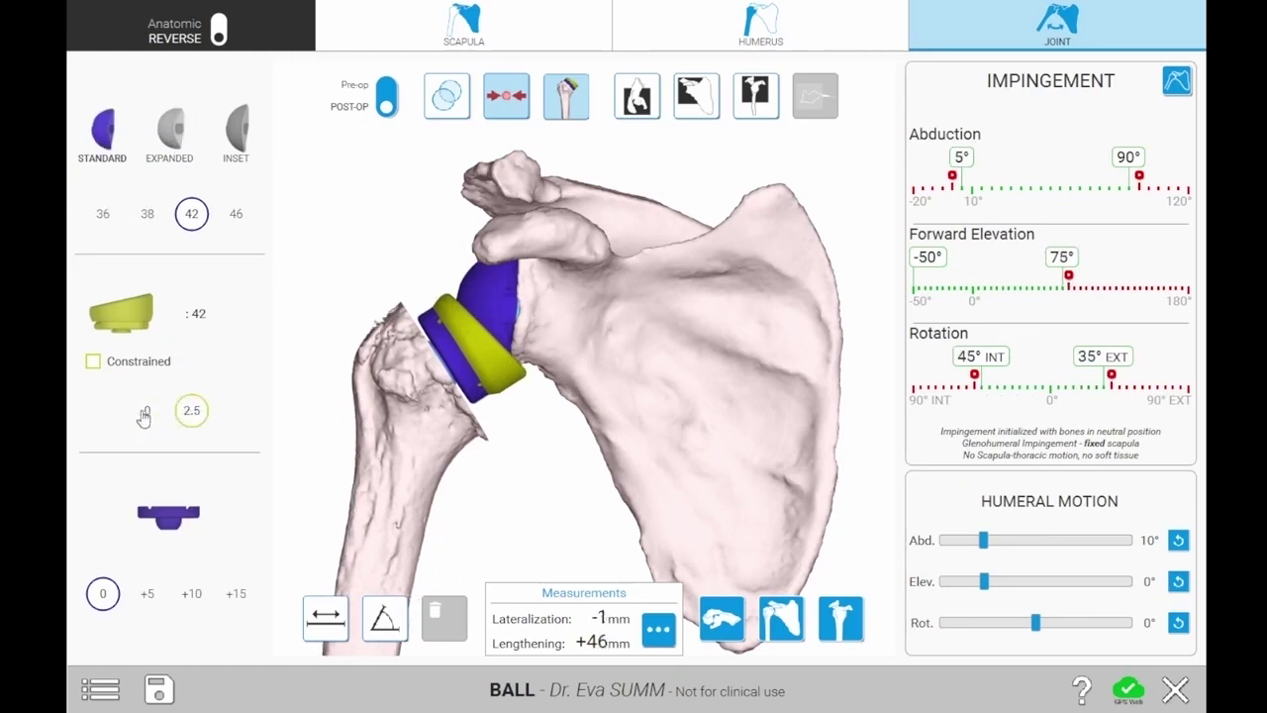
{"action": "left_click", "coordinate": [144, 412]}
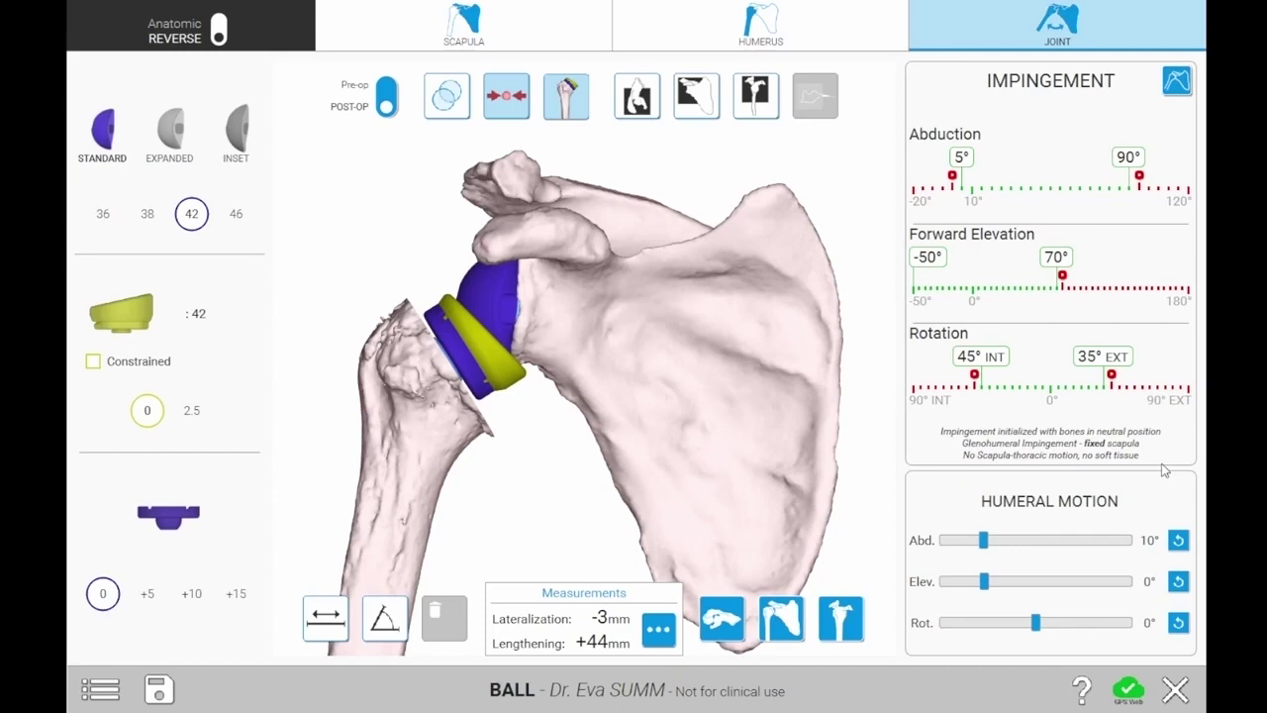
Move the humerus to the 5° abduction, 70° elevation and 45° internal rotation impingement limits.
{"action": "left_click", "coordinate": [953, 177]}
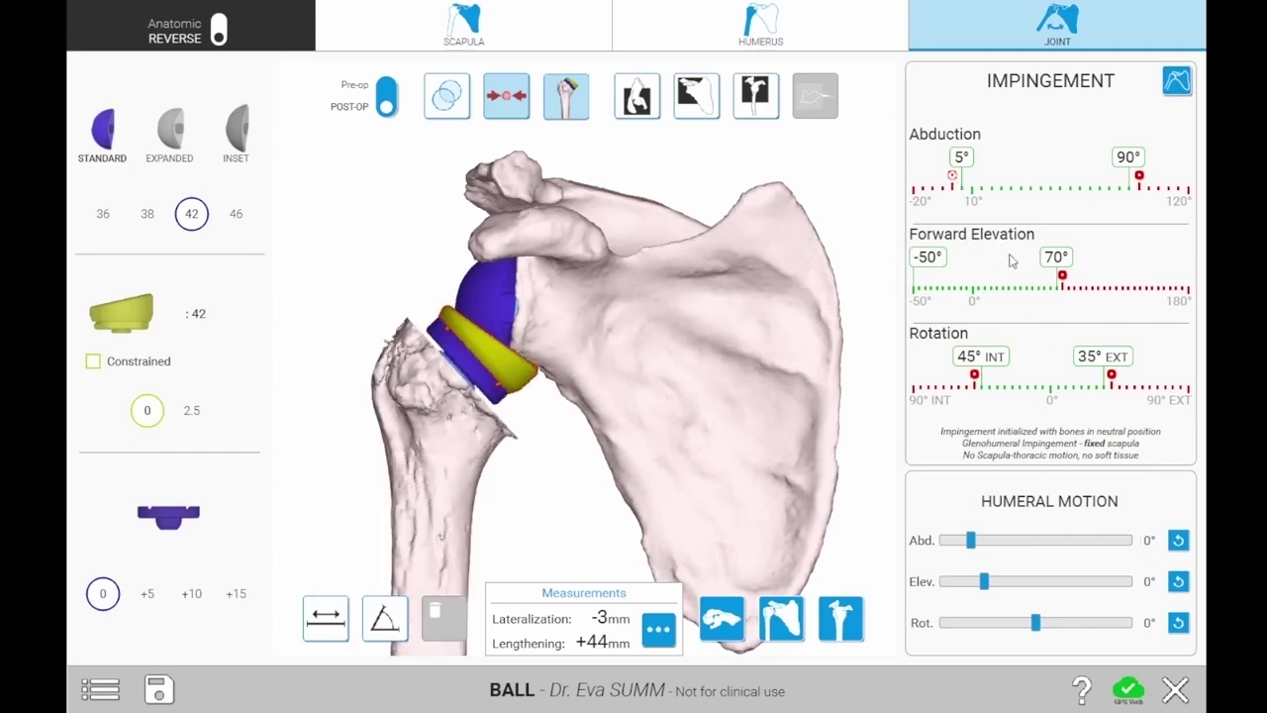
{"action": "left_click", "coordinate": [1062, 279]}
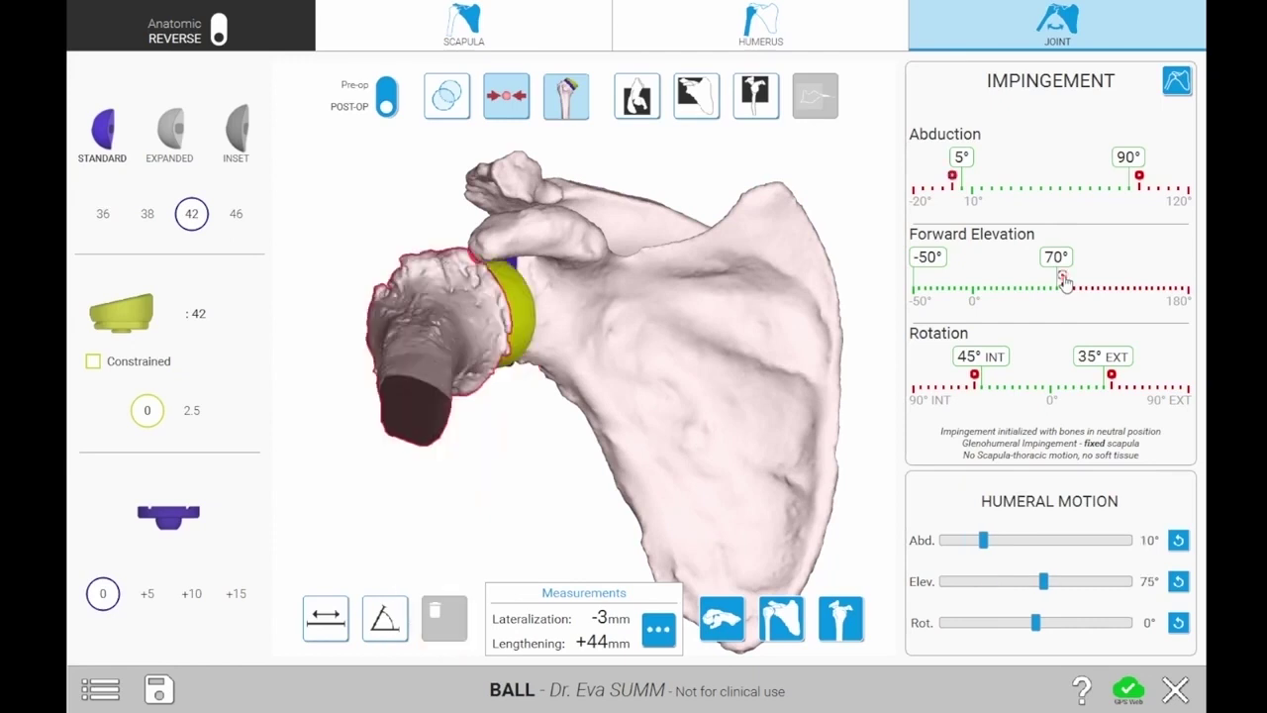
{"action": "left_click", "coordinate": [976, 381]}
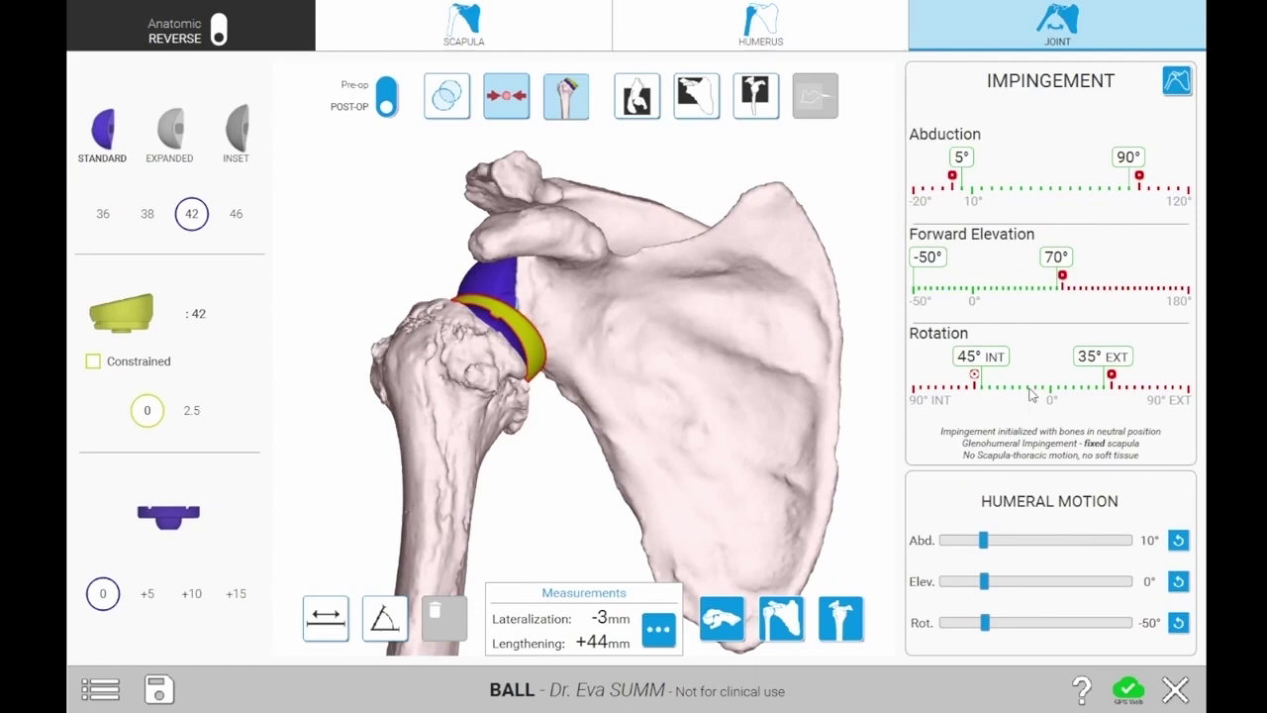
Pose the humerus at 30° abduction, −40° elevation and −10° rotation.
{"action": "left_click_drag", "start_coordinate": [986, 540], "coordinate": [1008, 538]}
{"action": "left_click_drag", "start_coordinate": [985, 582], "coordinate": [954, 582]}
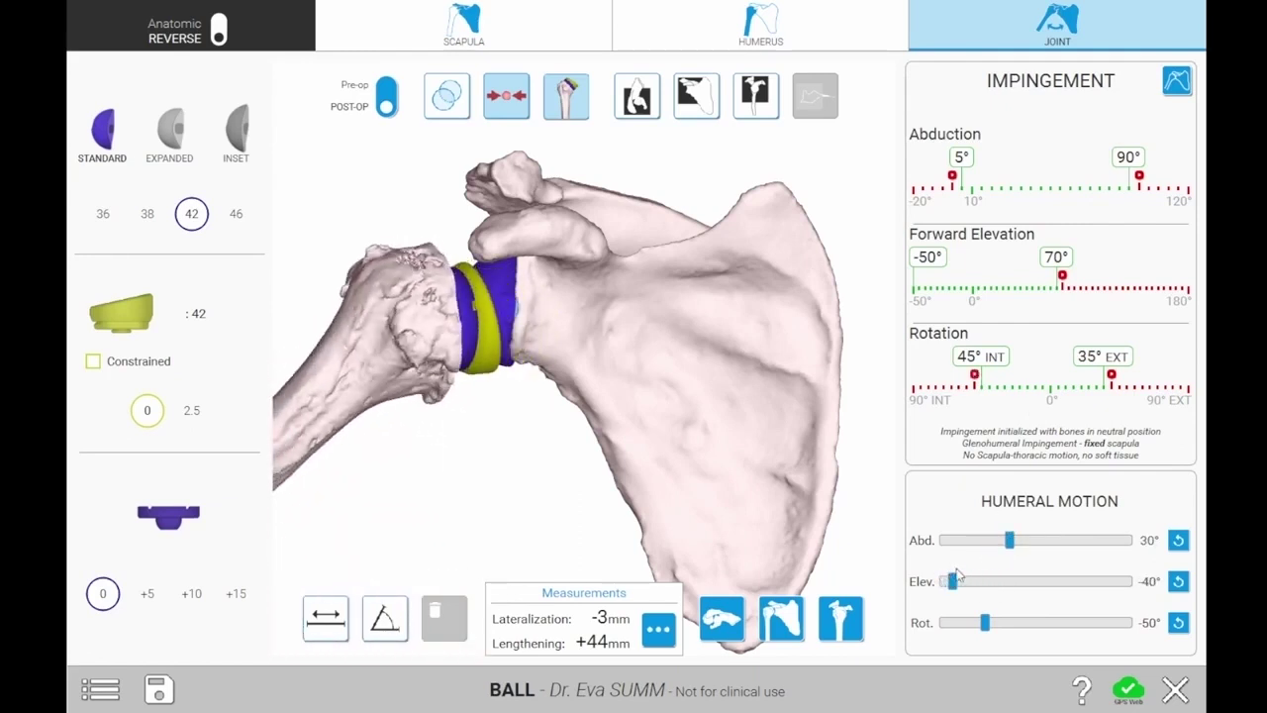
{"action": "left_click_drag", "start_coordinate": [985, 622], "coordinate": [1029, 620]}
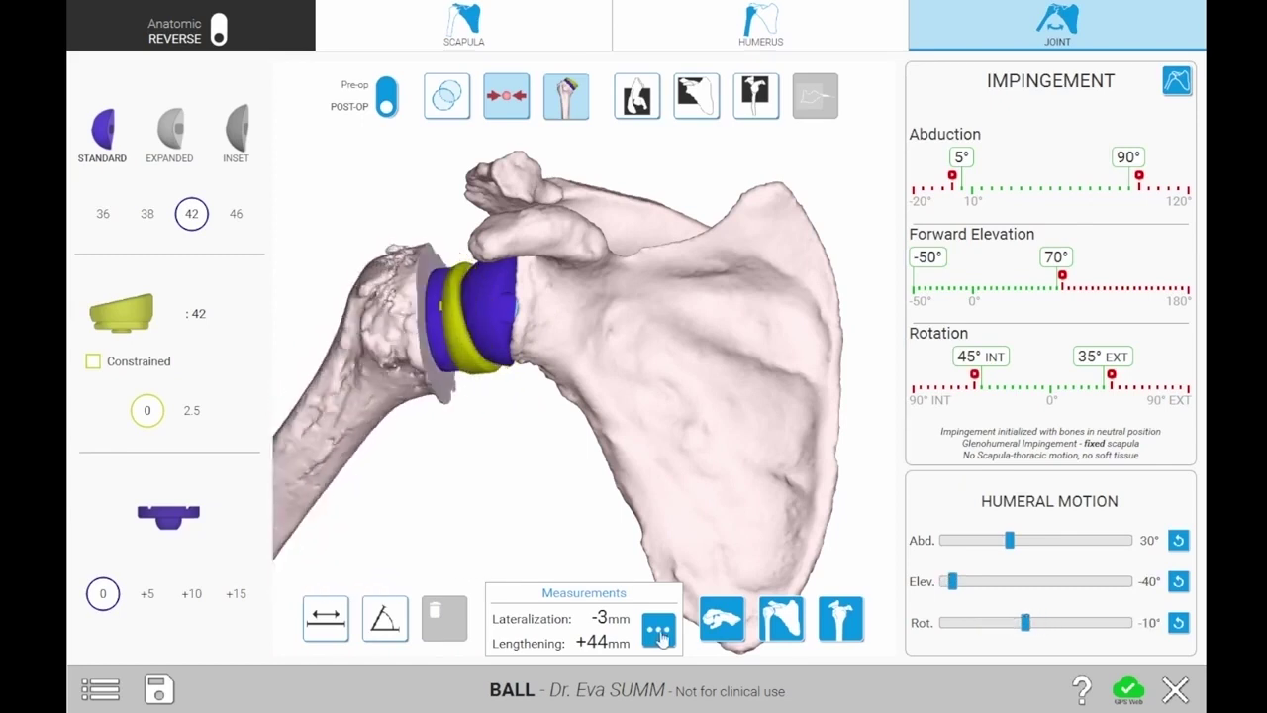
{"action": "left_click", "coordinate": [660, 632]}
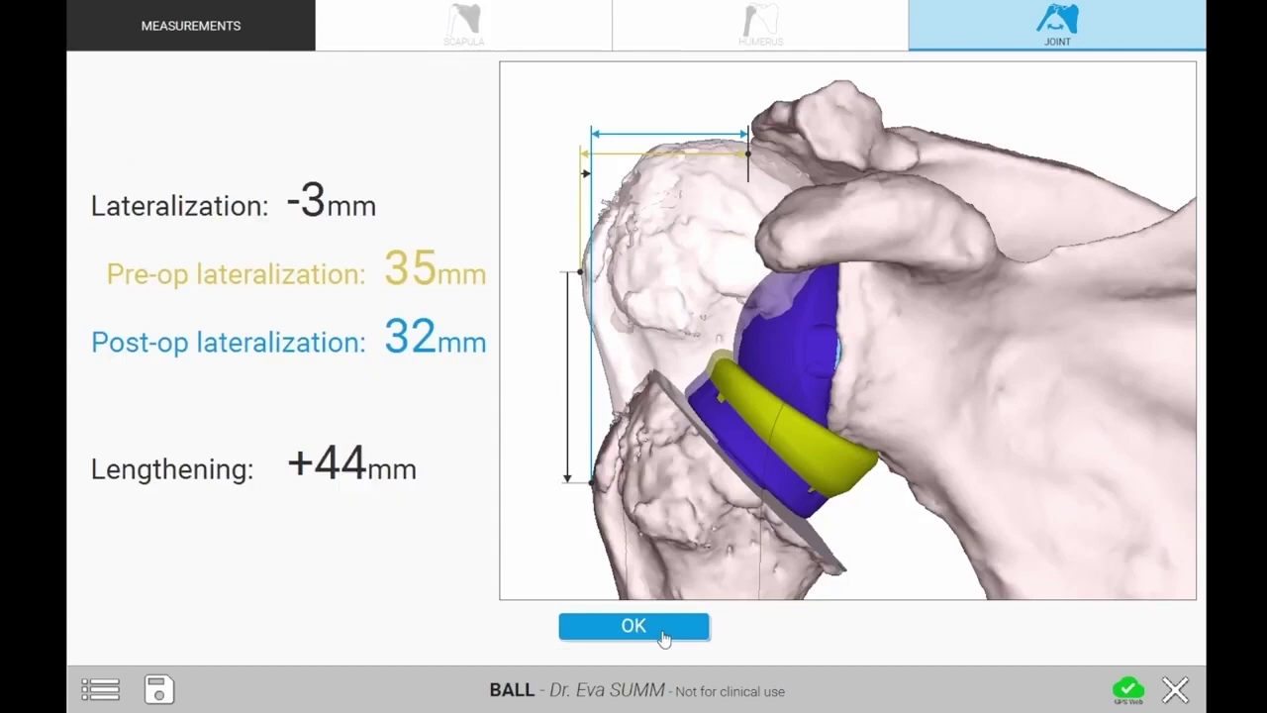
{"action": "left_click", "coordinate": [634, 626]}
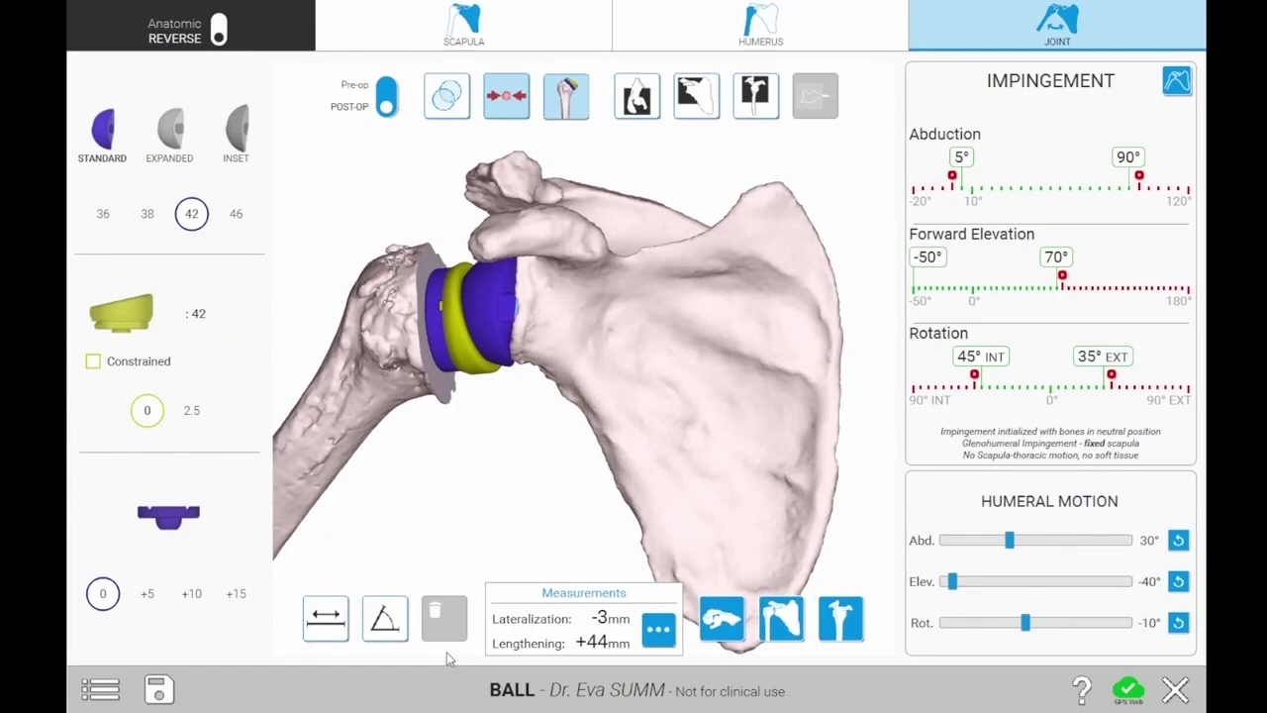
{"action": "left_click", "coordinate": [387, 99]}
{"action": "left_click", "coordinate": [387, 103]}
{"action": "left_click", "coordinate": [217, 31]}
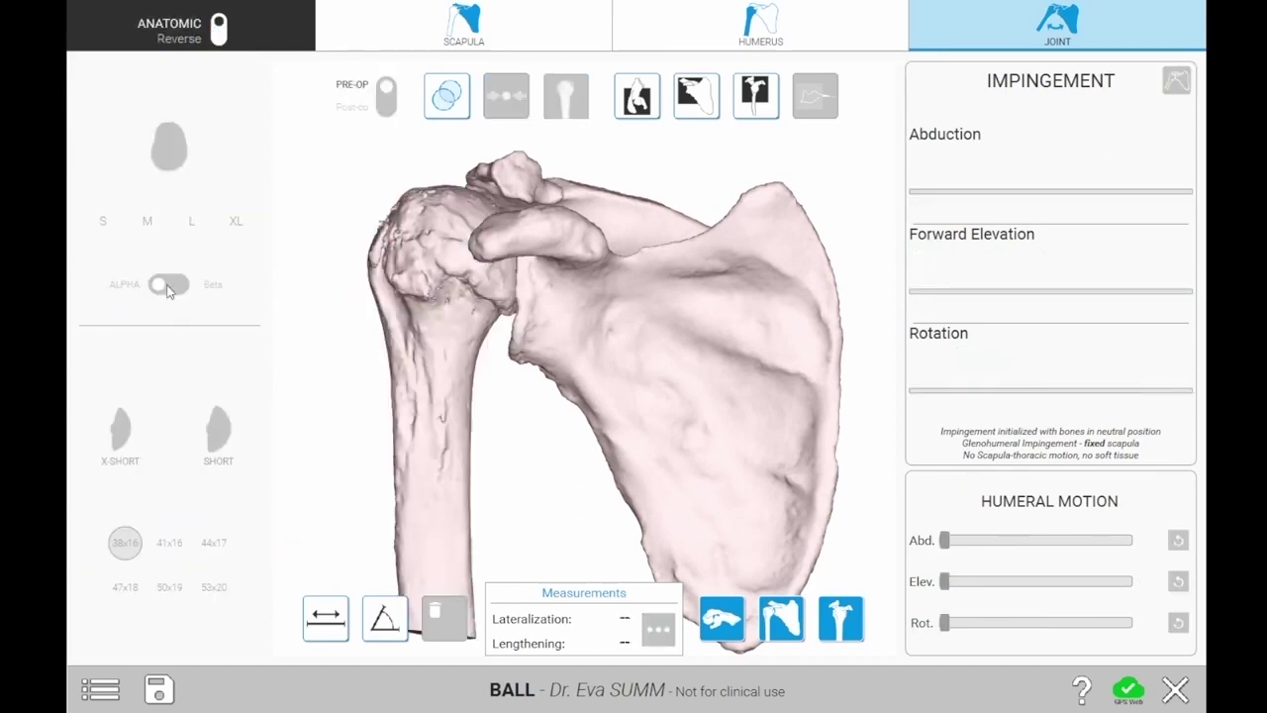
{"action": "left_click", "coordinate": [219, 33]}
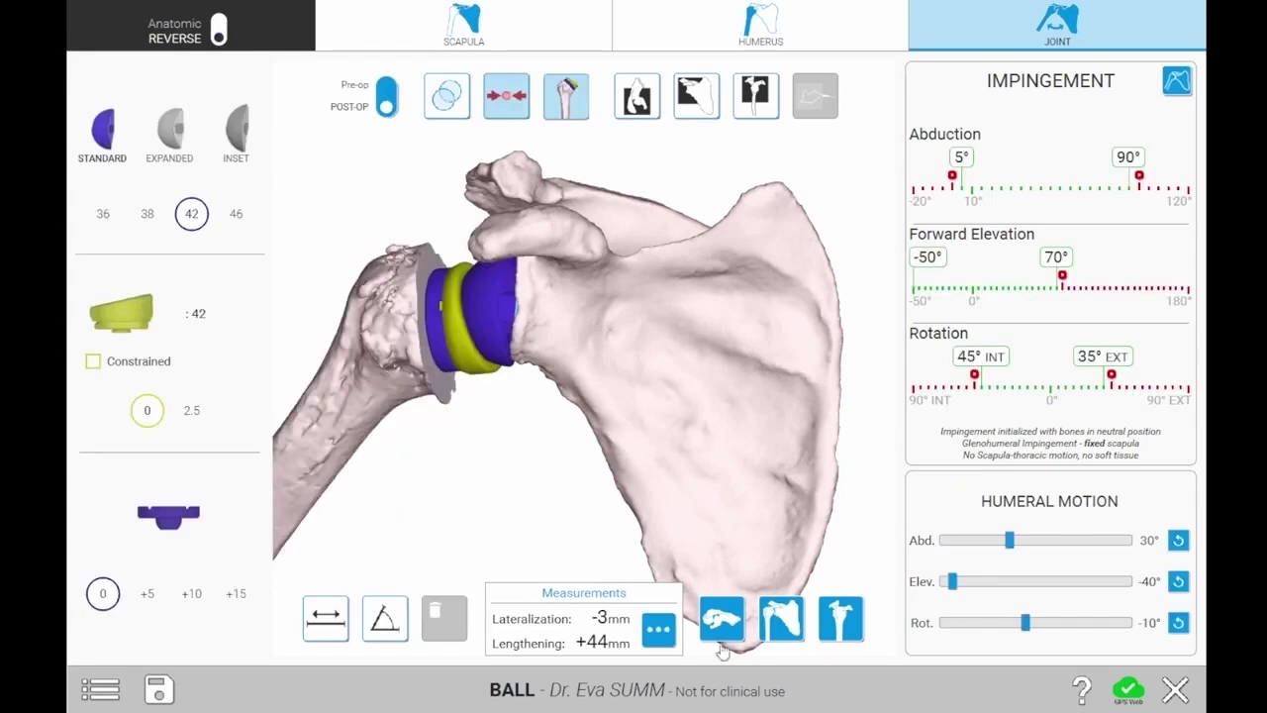